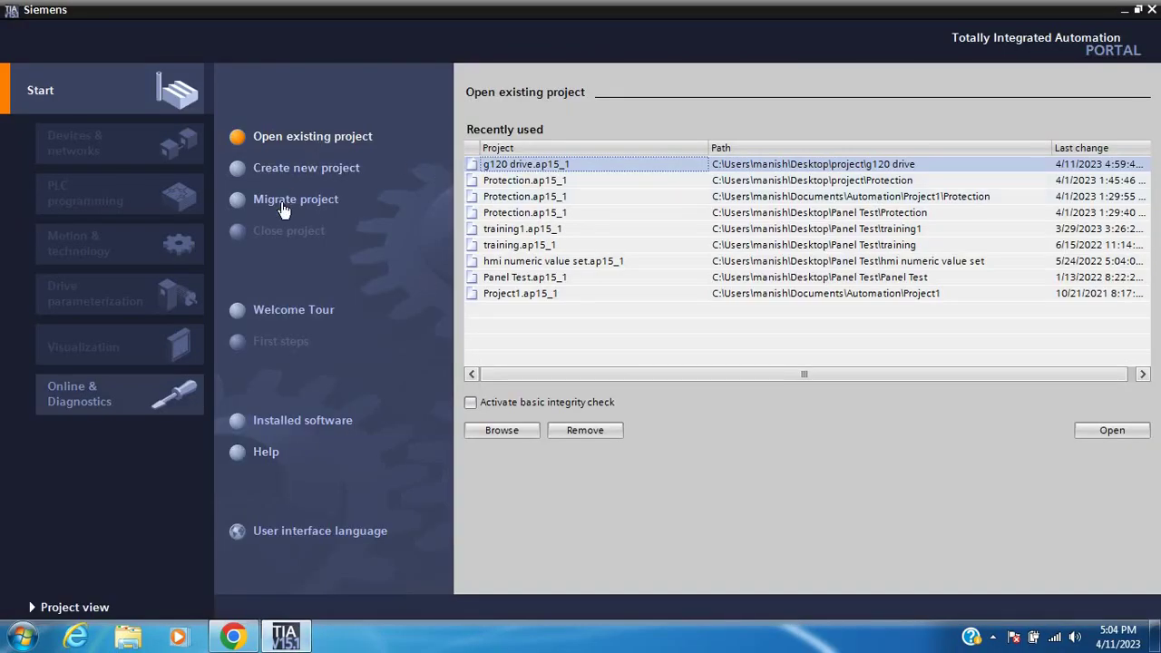
# - Try to create a new project named "g120 drive comm" and dismiss the resulting note
pyautogui.click(281, 180)
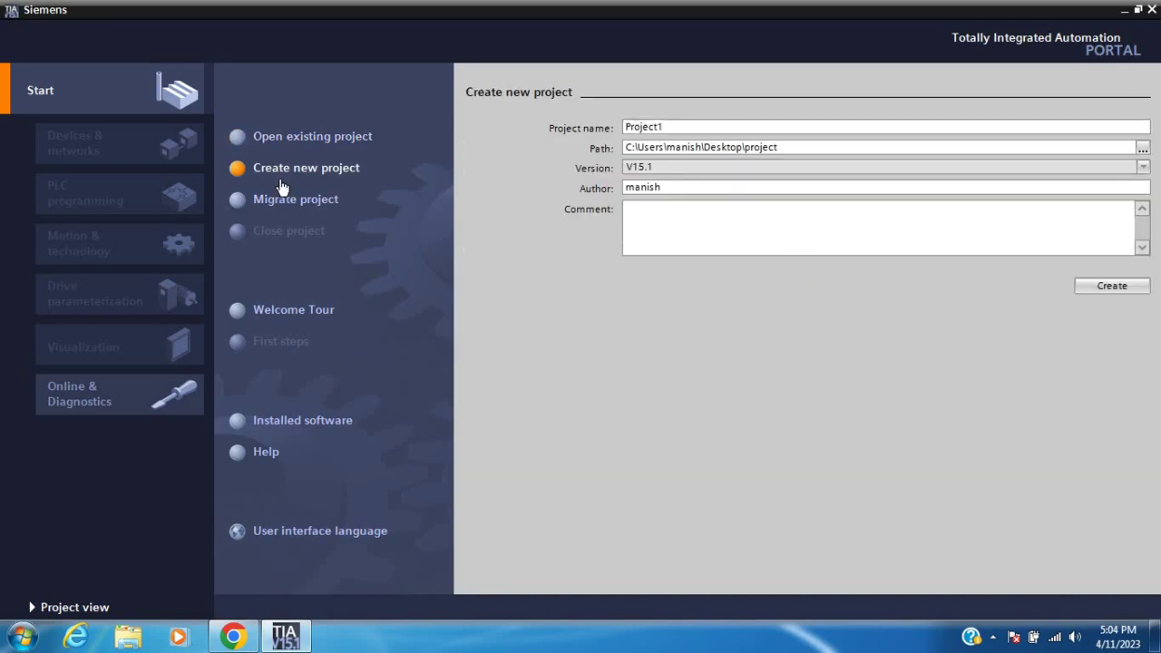
pyautogui.doubleClick(671, 134)
pyautogui.press('BackSpace')
pyautogui.write('g120 drive')
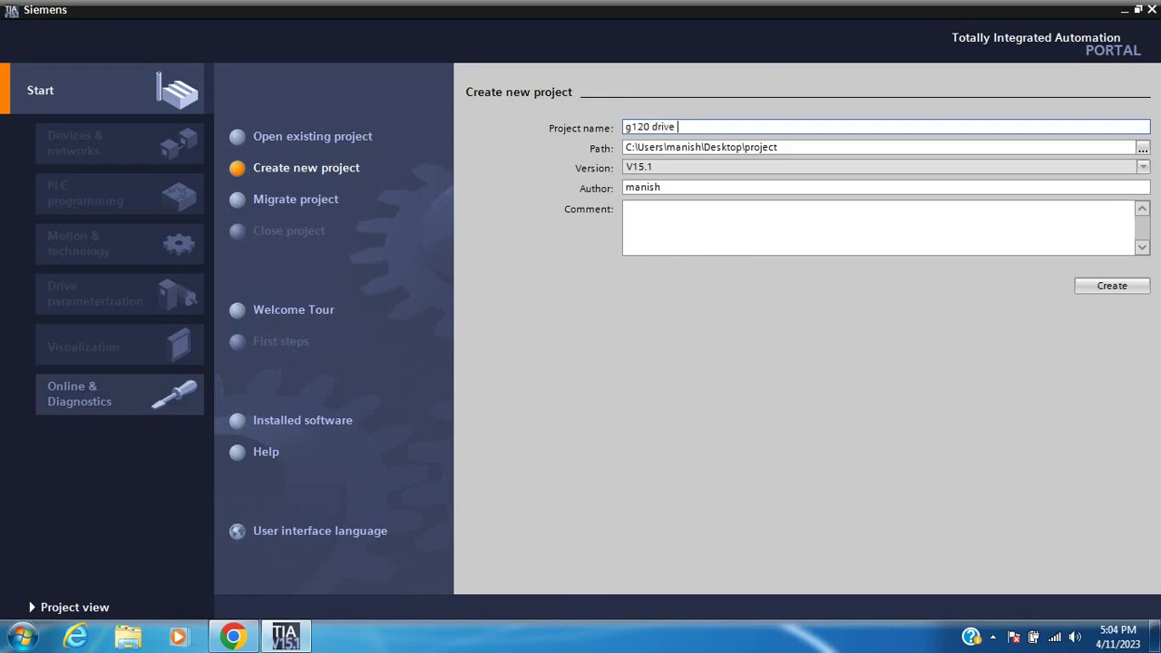
pyautogui.write(' comm')
pyautogui.click(1094, 287)
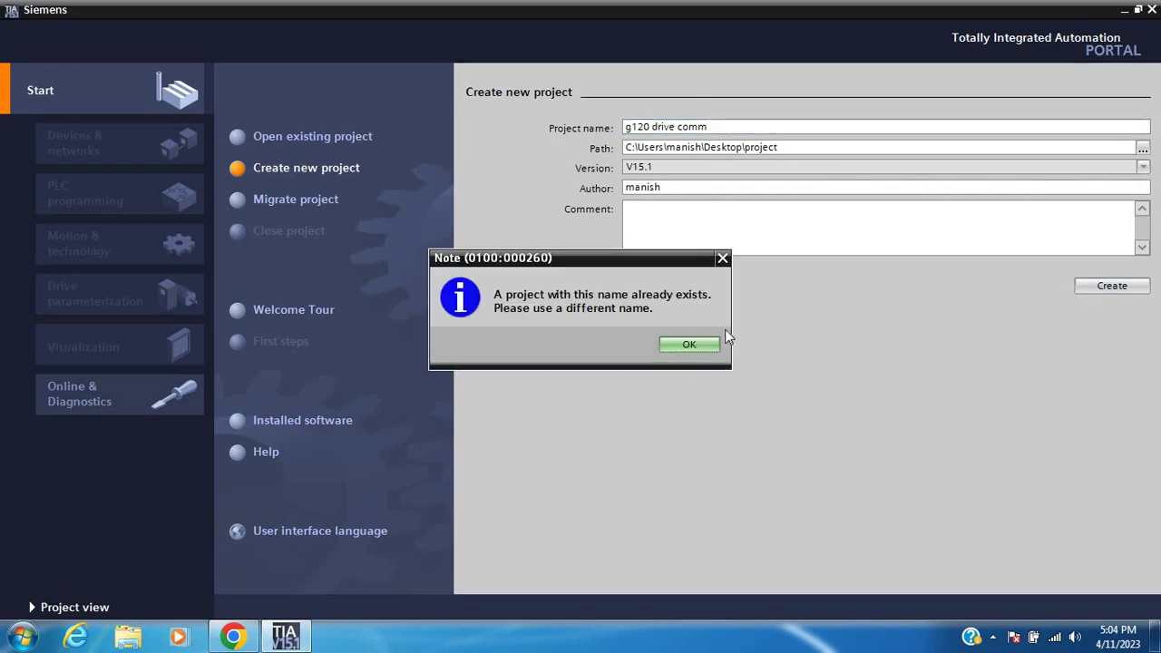
pyautogui.click(716, 202)
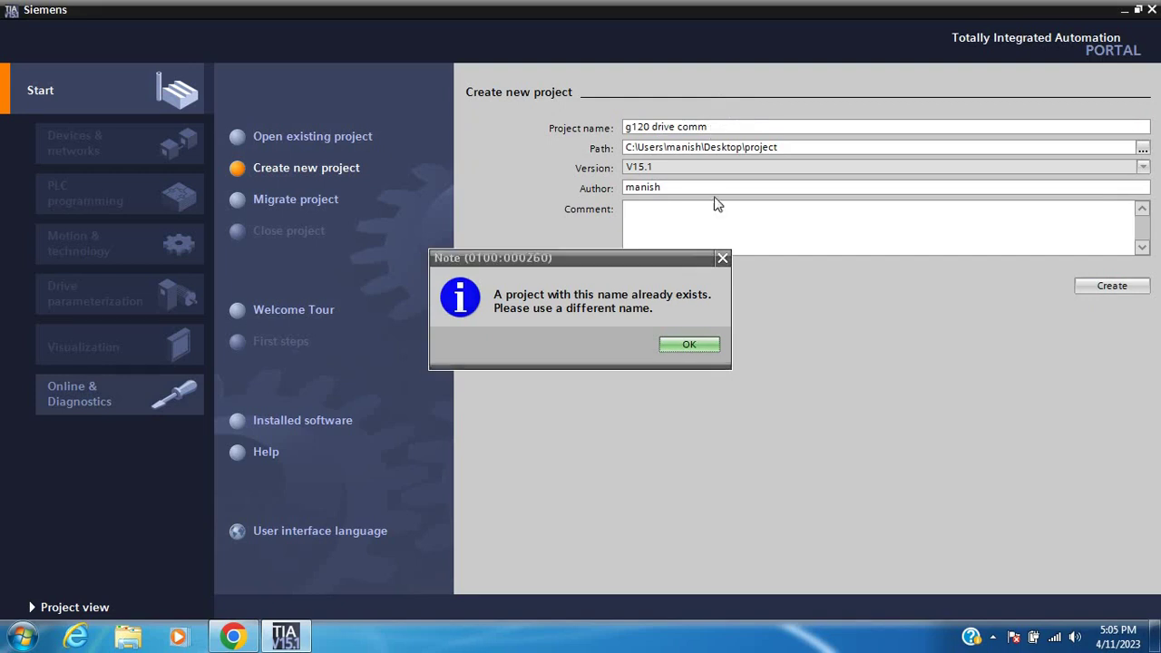
pyautogui.click(698, 344)
# - Change the project name to "g120 drive com" and create the project
pyautogui.click(721, 128)
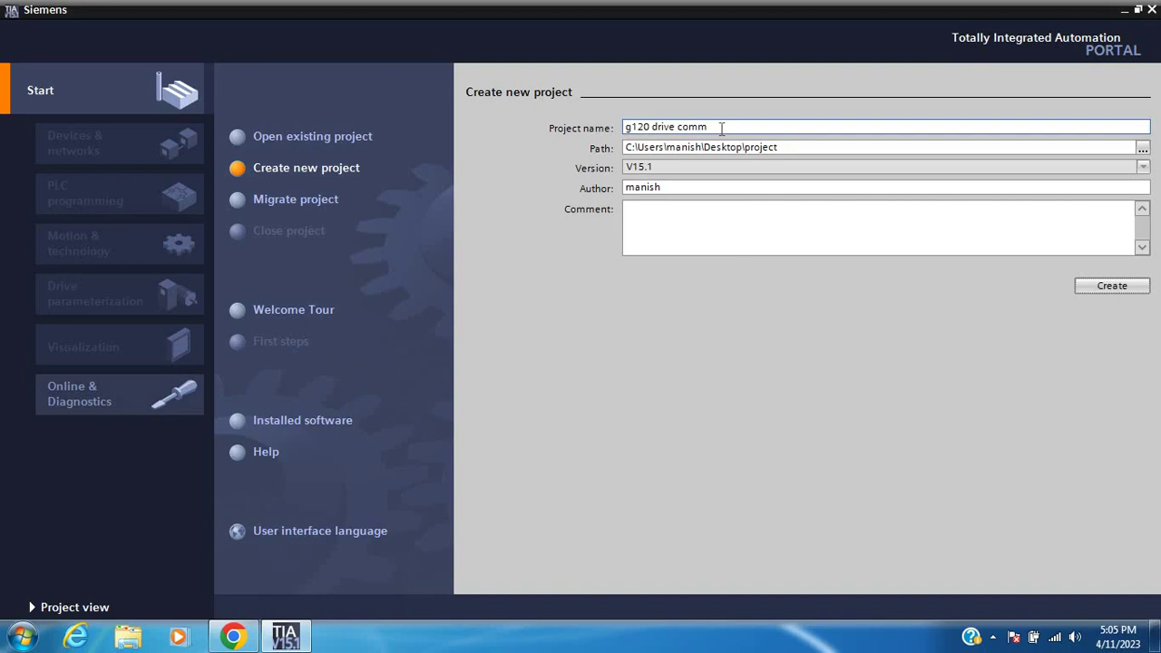
pyautogui.press('BackSpace')
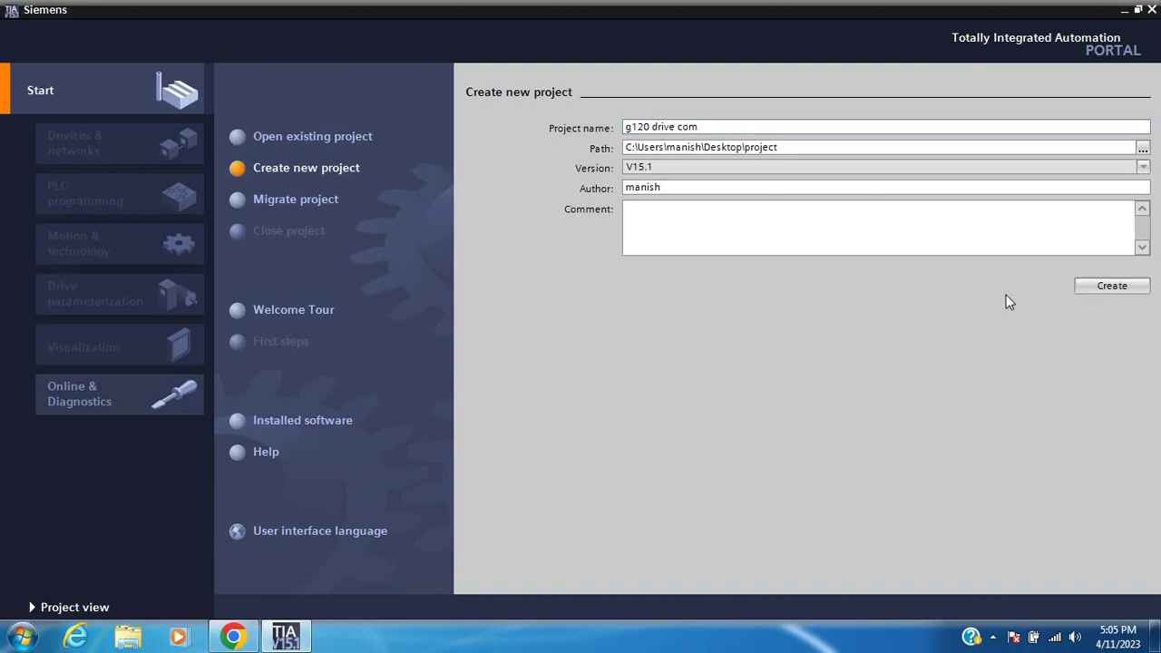
pyautogui.click(1100, 287)
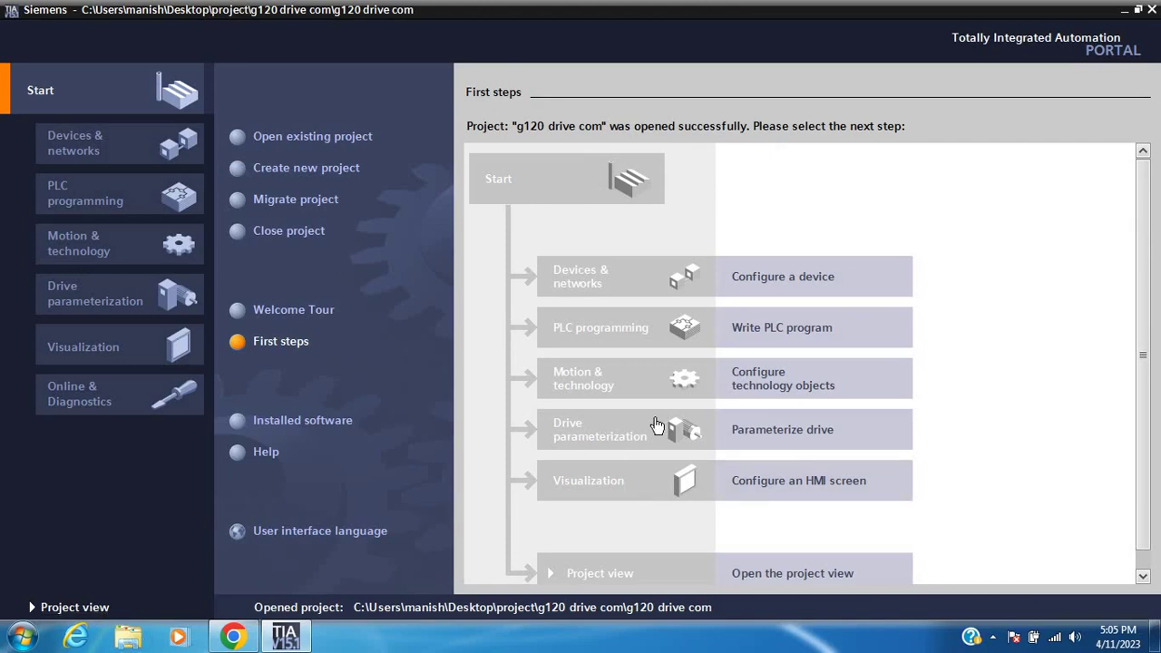
# - In the project view, add a SINAMICS G120 drive with the CU240E-2 PN-F control unit as a new device
pyautogui.click(66, 605)
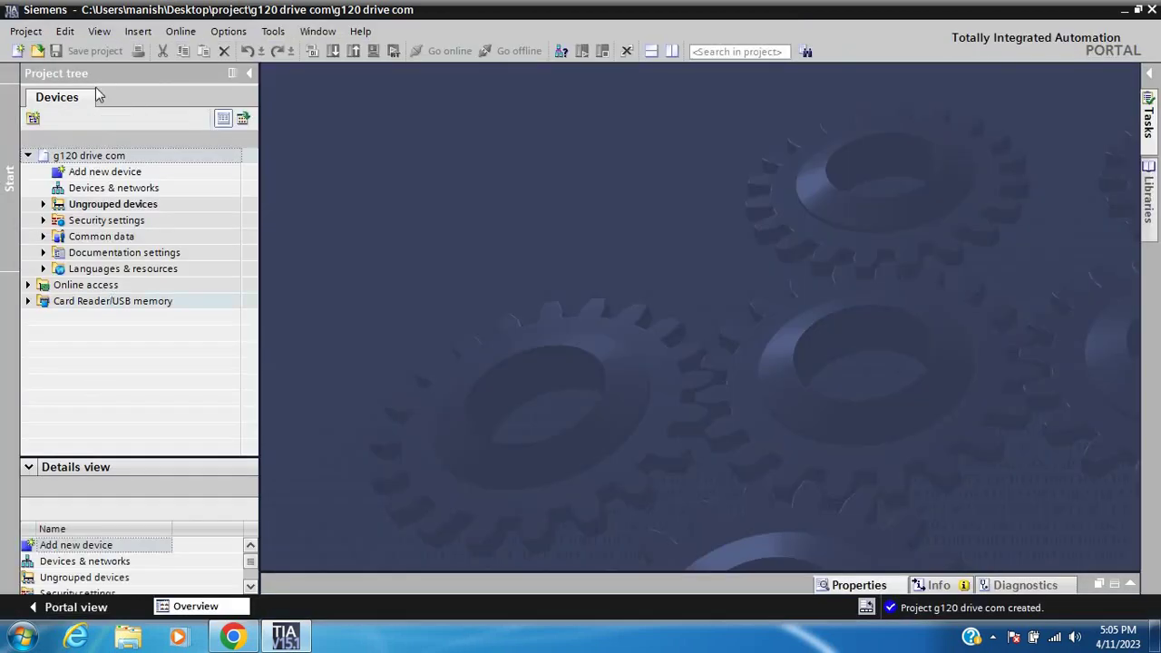
pyautogui.click(91, 175)
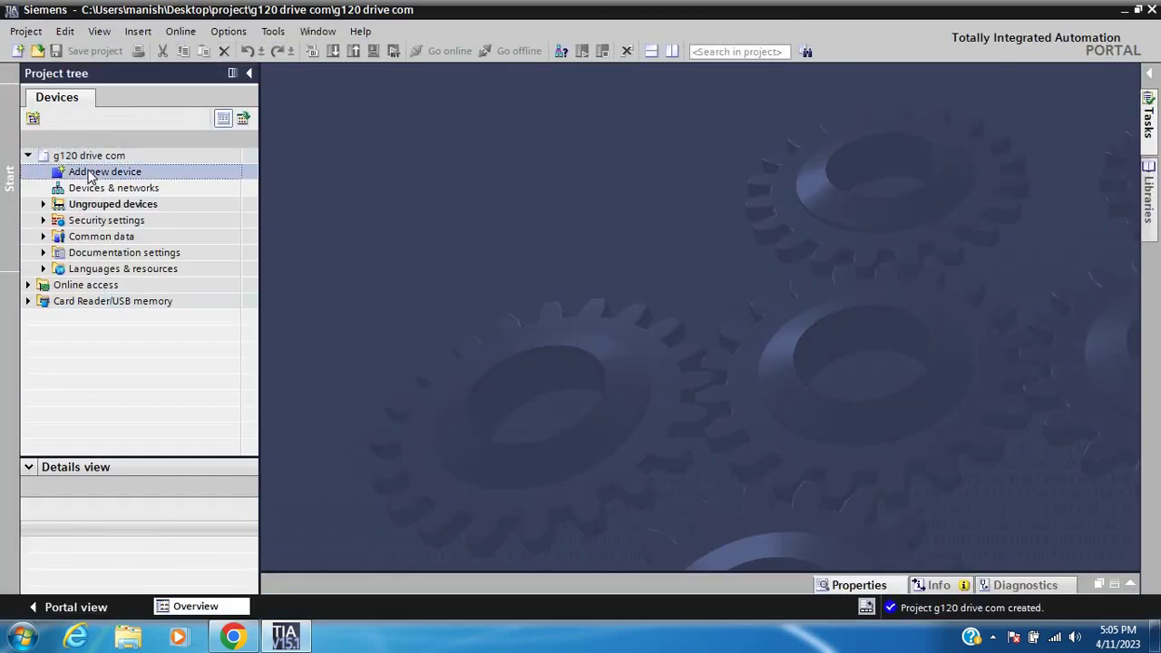
pyautogui.doubleClick(91, 174)
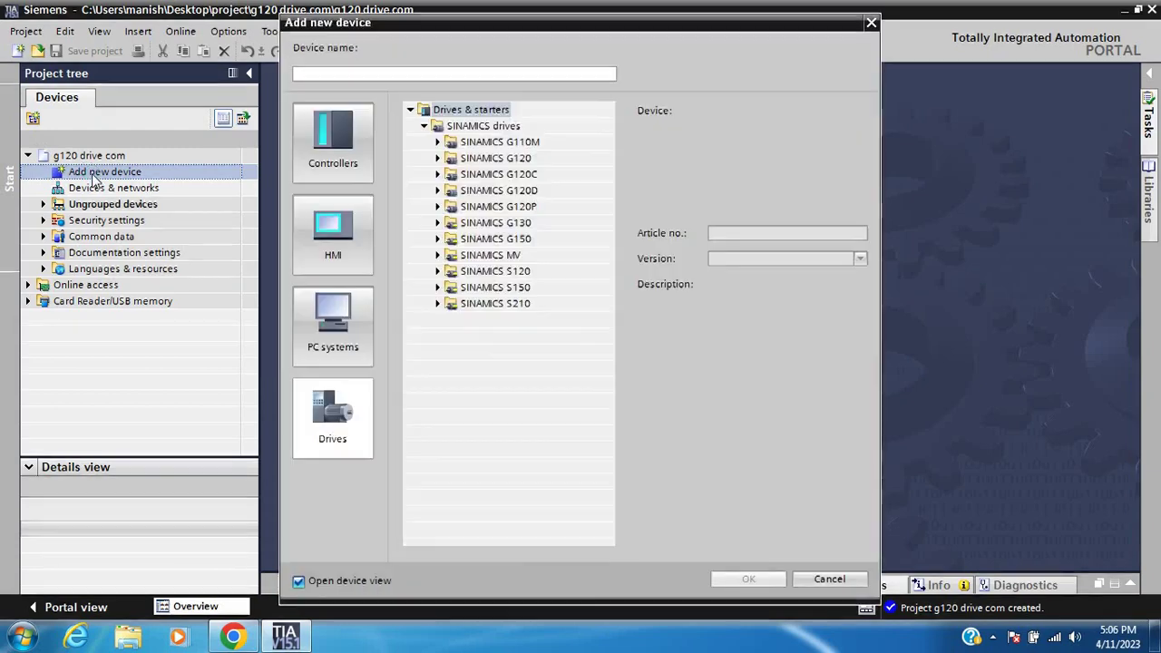
pyautogui.click(334, 430)
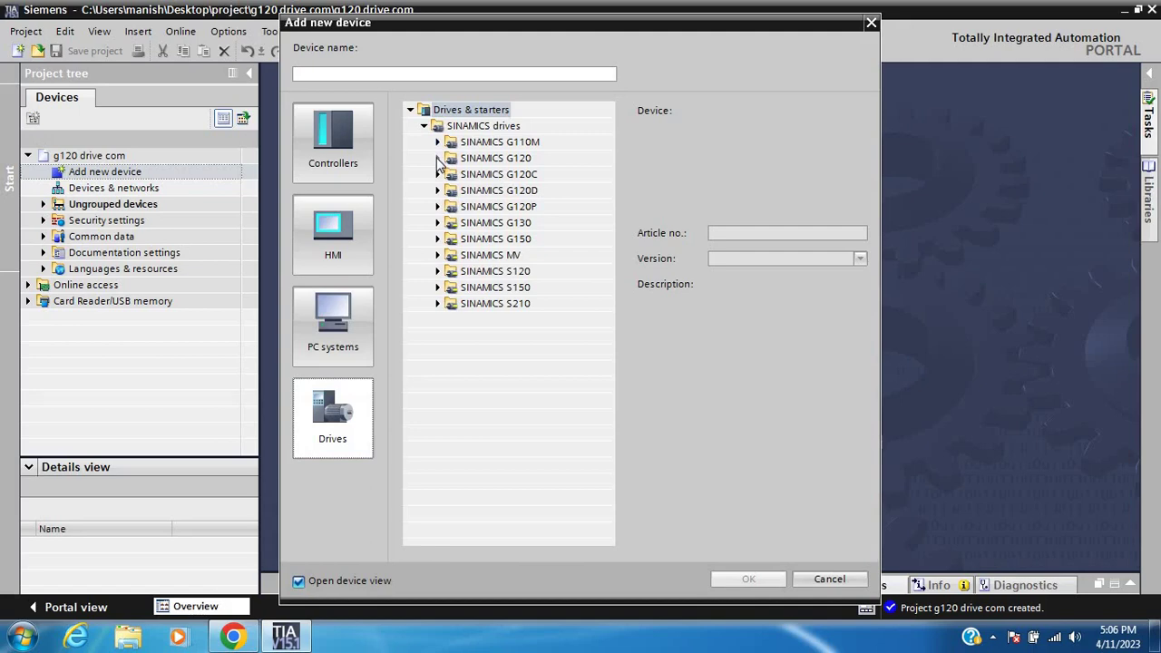
pyautogui.click(437, 159)
pyautogui.click(450, 174)
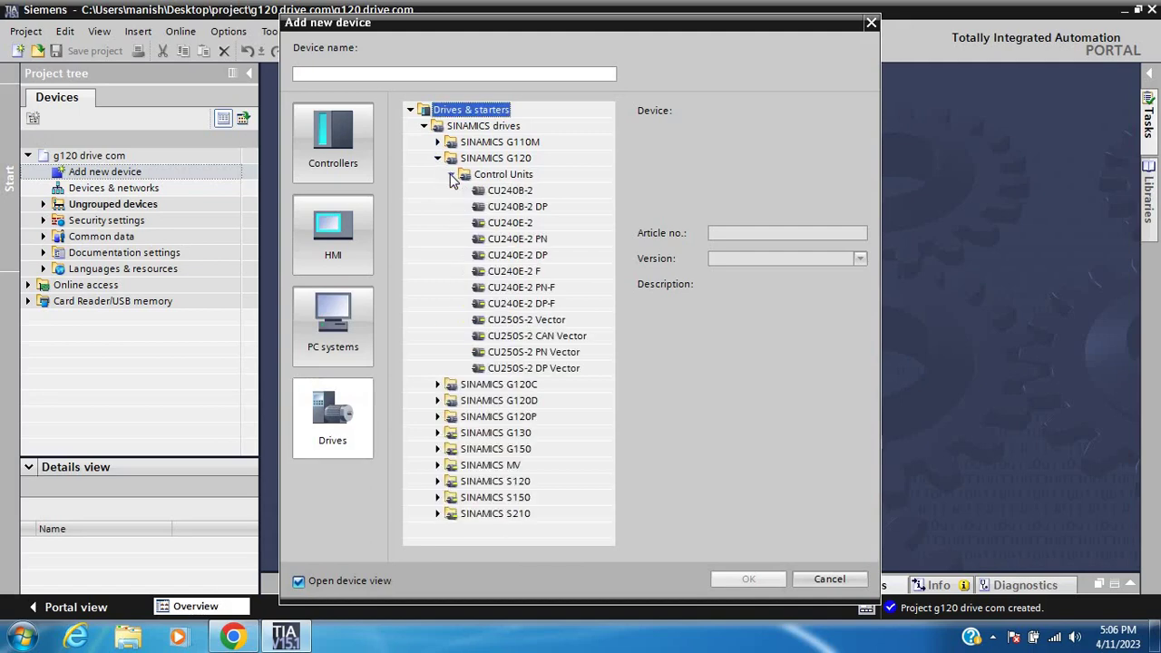
pyautogui.doubleClick(506, 287)
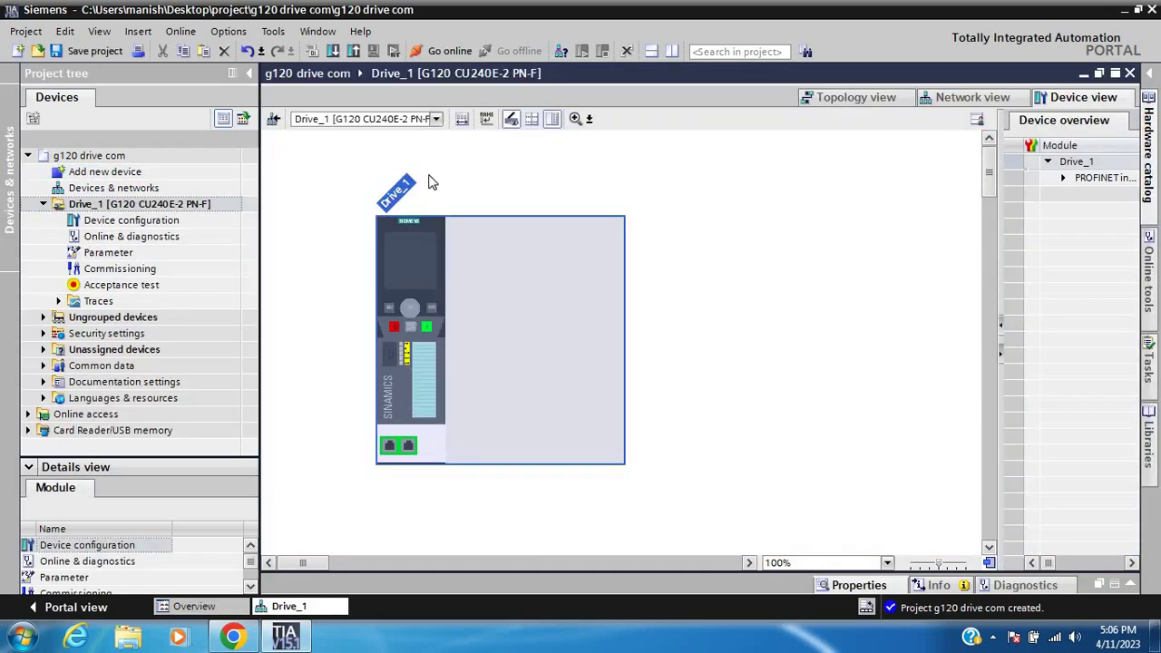
# - Show the hardware catalog's power units for the empty power module slot of Drive_1
pyautogui.click(480, 305)
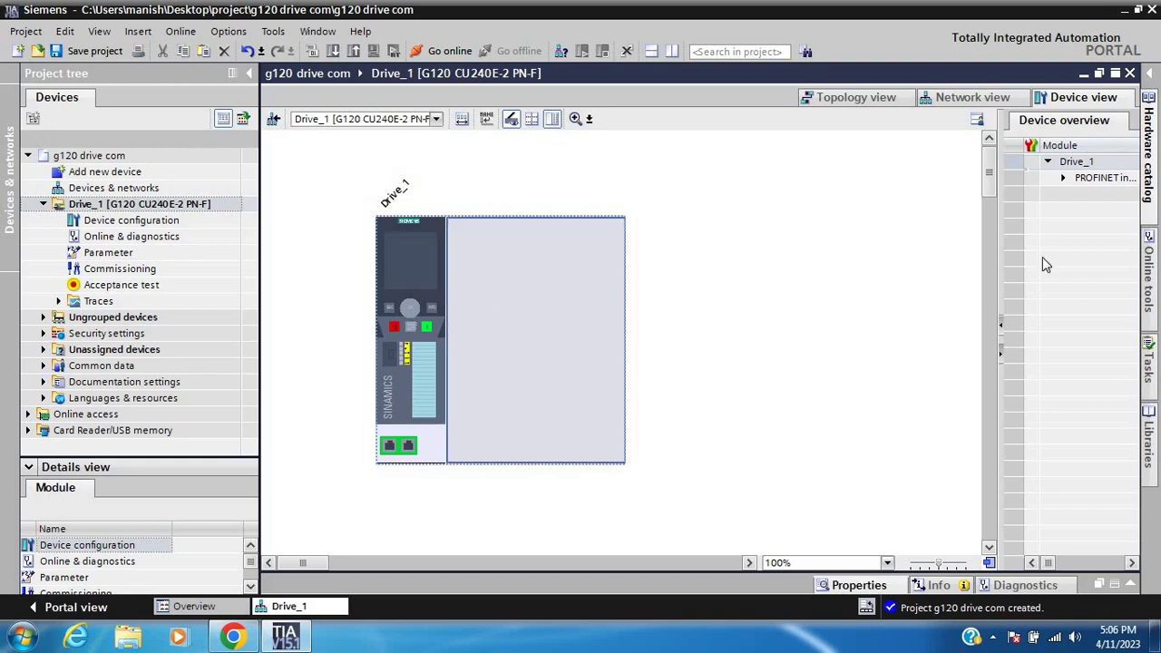
pyautogui.click(999, 338)
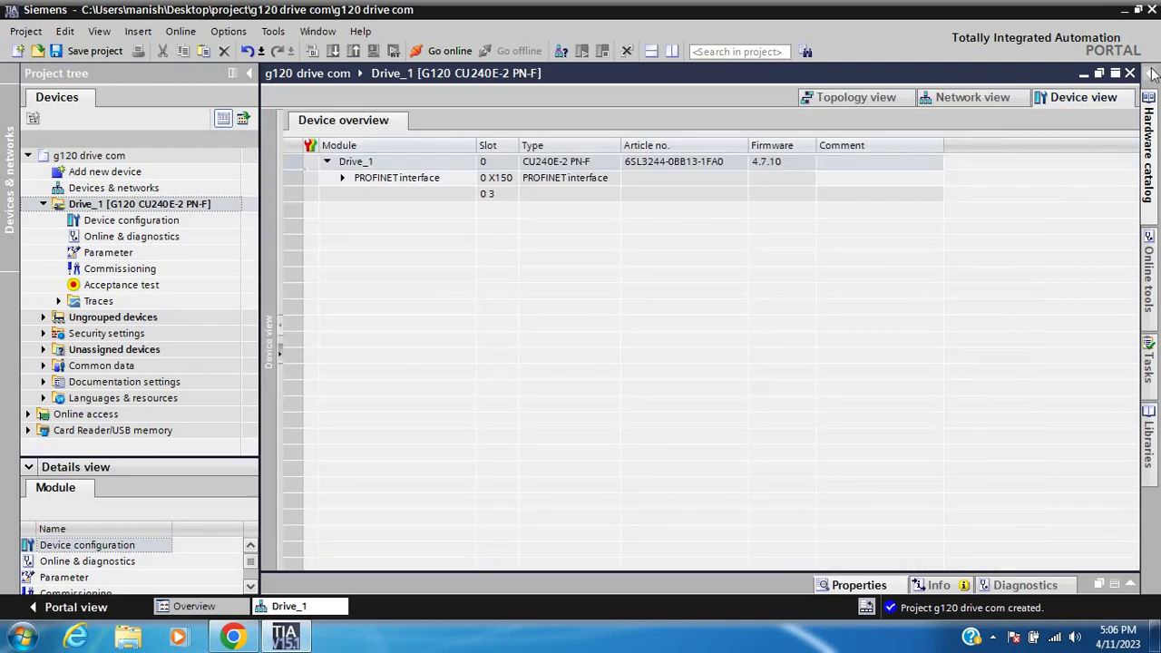
pyautogui.click(1152, 74)
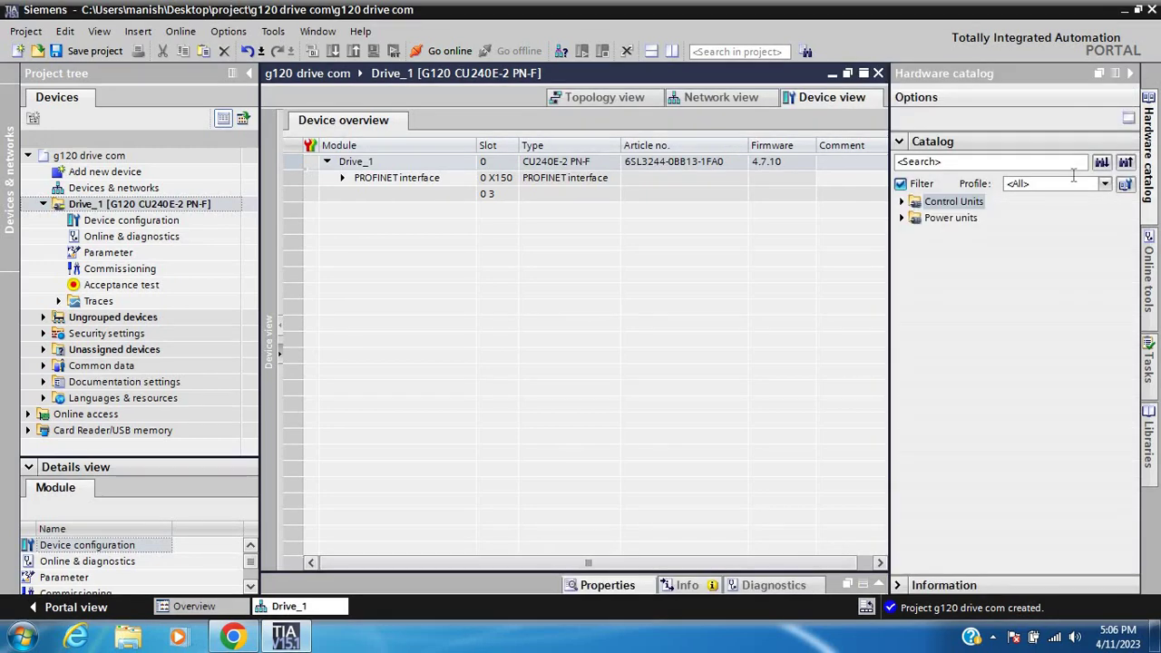
pyautogui.click(902, 219)
# - Look at the network and topology views, and return to the graphical device view of Drive_1
pyautogui.click(739, 100)
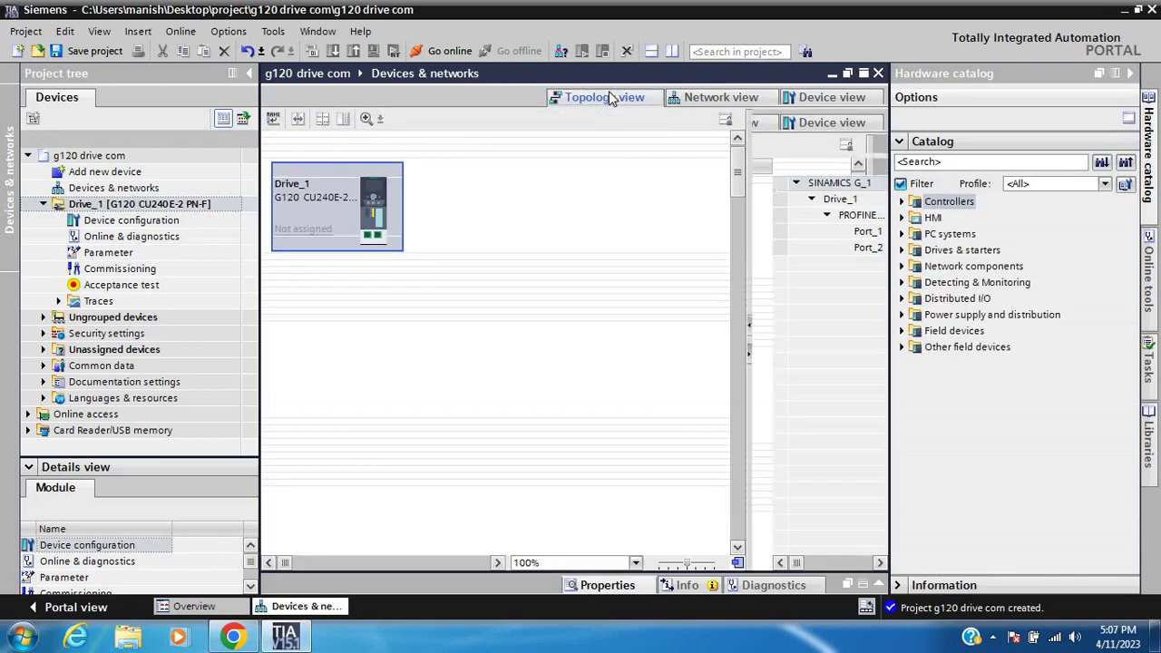
pyautogui.click(608, 97)
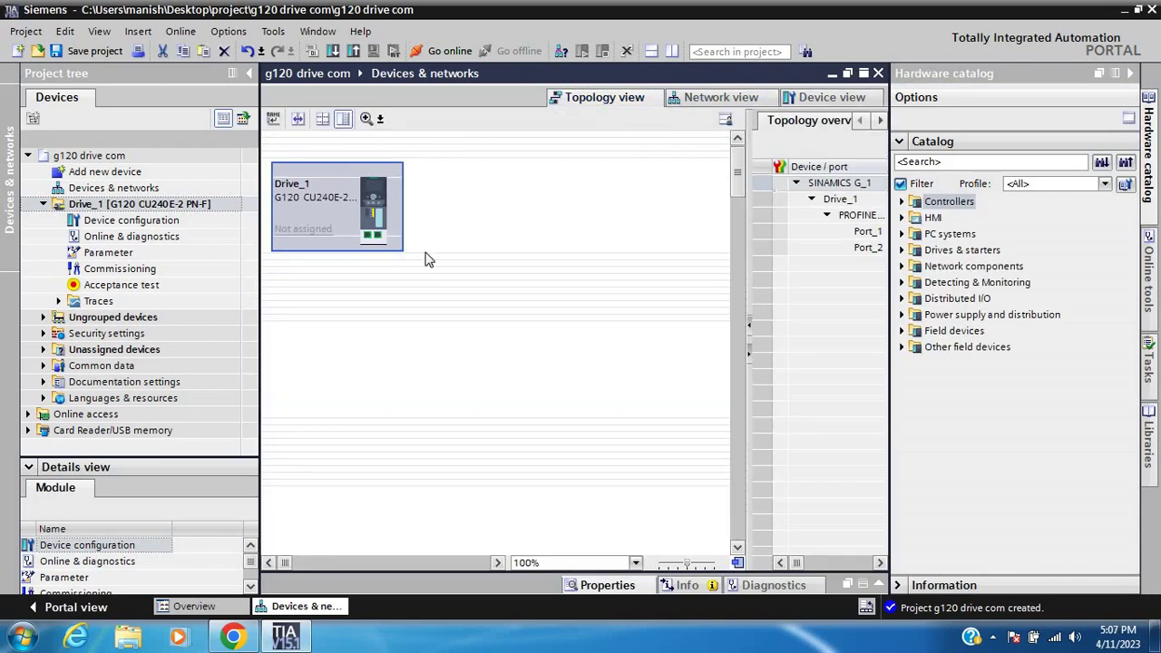
pyautogui.doubleClick(353, 207)
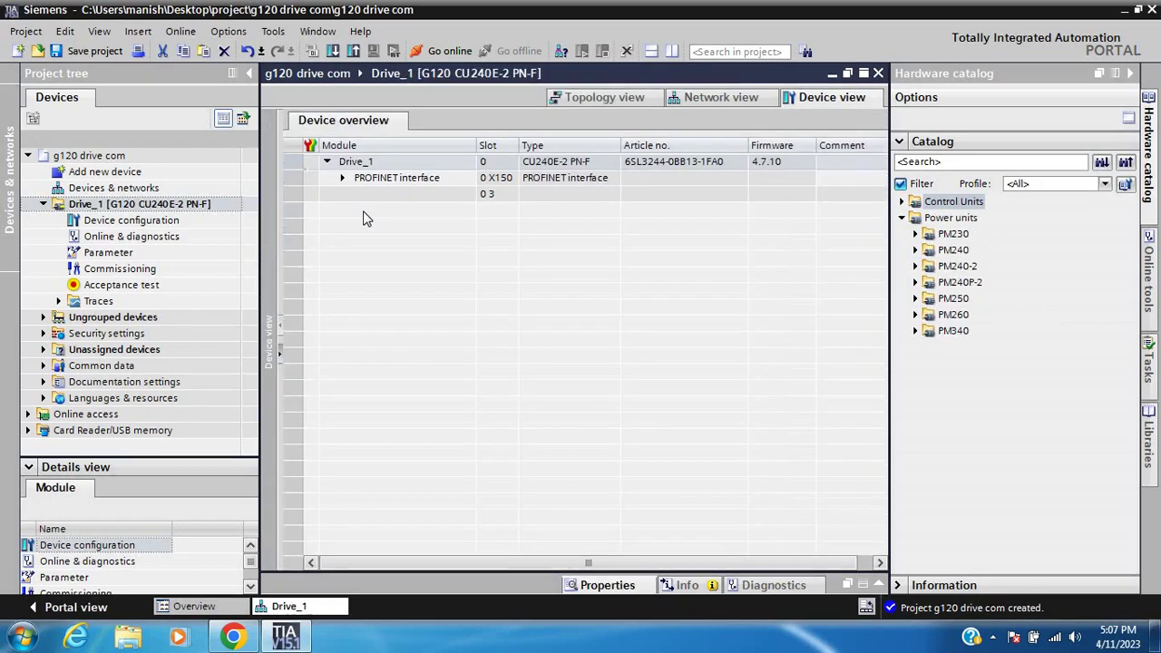
pyautogui.click(280, 354)
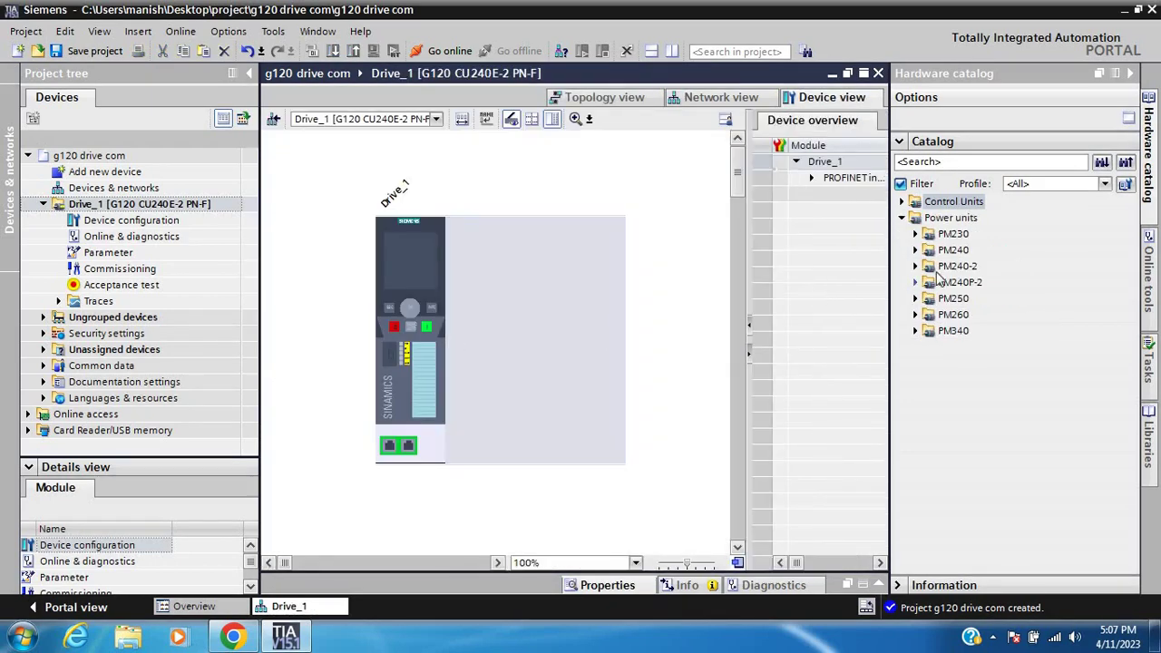
# - Add the PM240-2 power unit IP20 A 400V 5,5kW, frame size FSB from the 3AC 380-480V group, to Drive_1
pyautogui.click(916, 267)
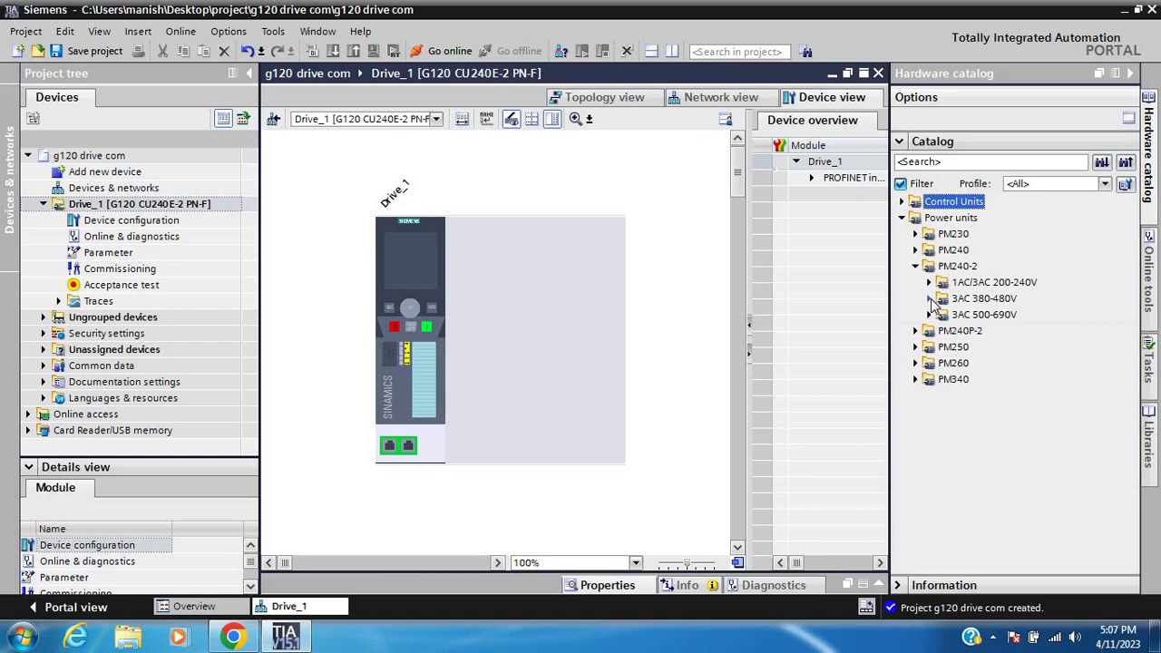
pyautogui.click(930, 298)
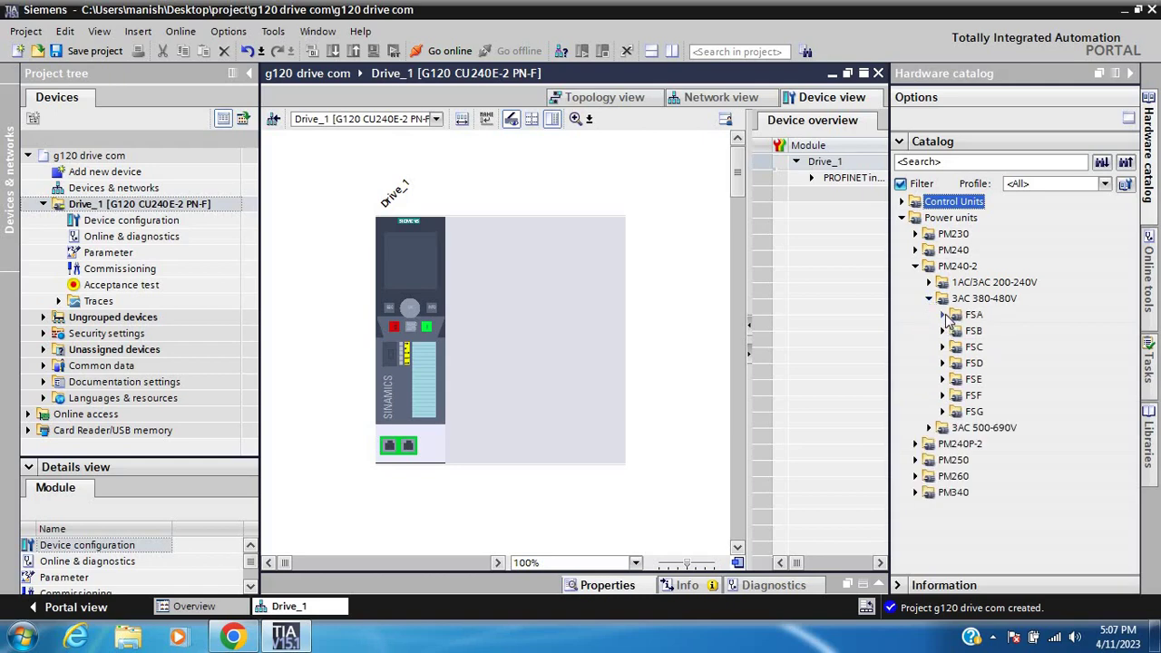
pyautogui.click(943, 315)
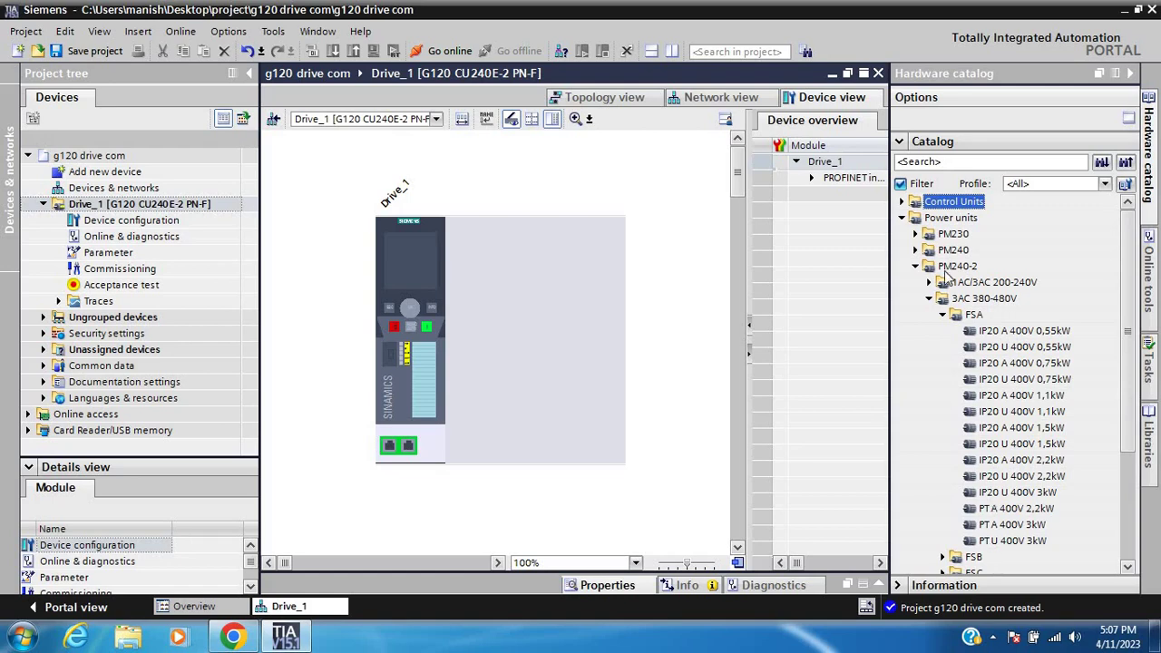
pyautogui.click(943, 315)
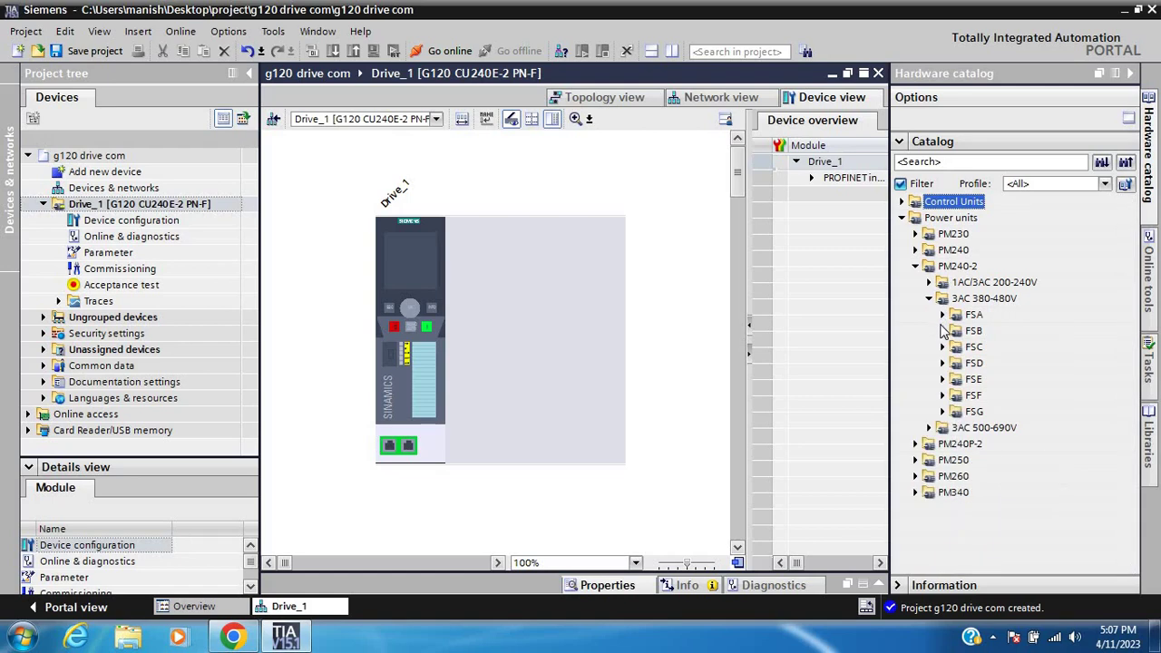
pyautogui.click(944, 331)
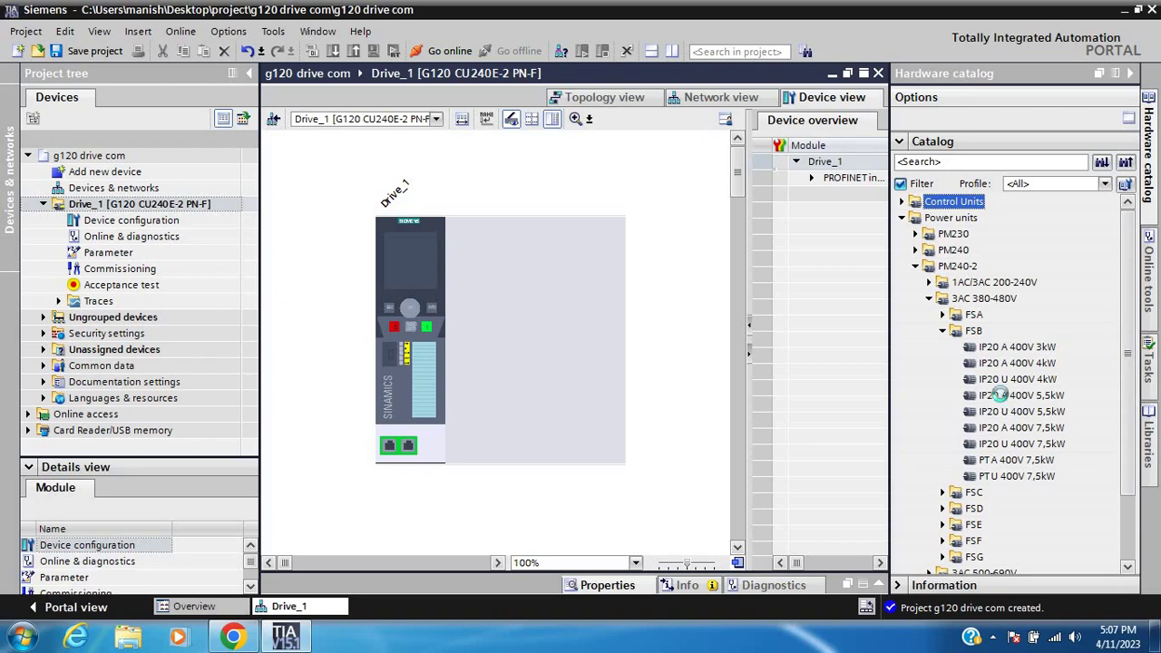
pyautogui.doubleClick(997, 394)
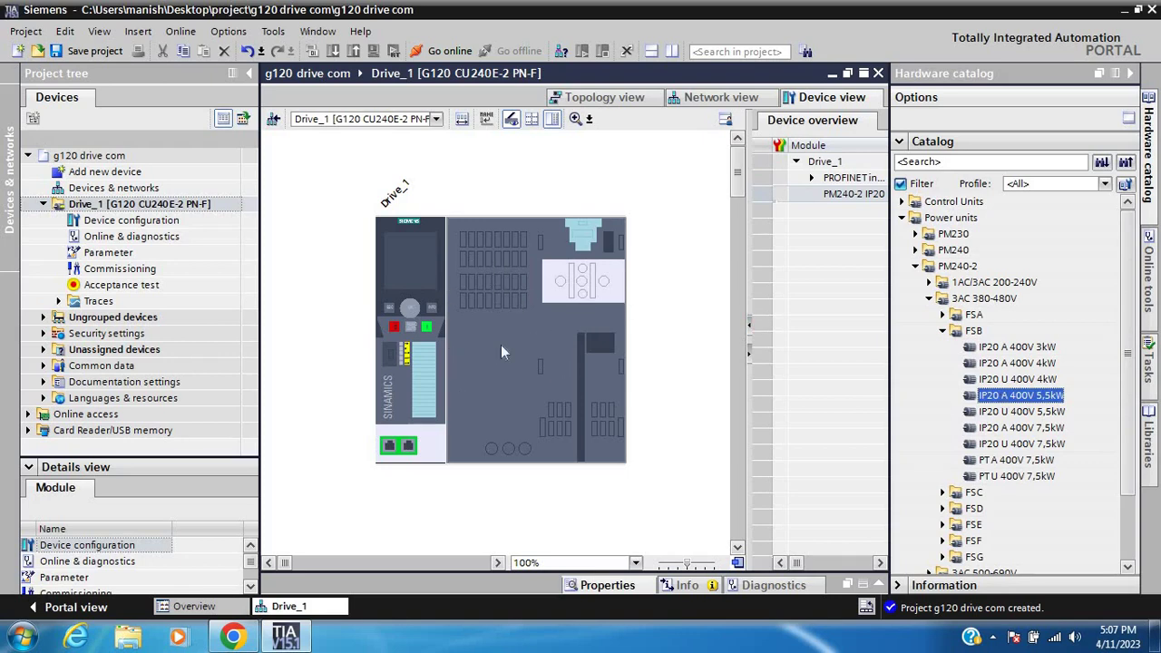
pyautogui.click(419, 415)
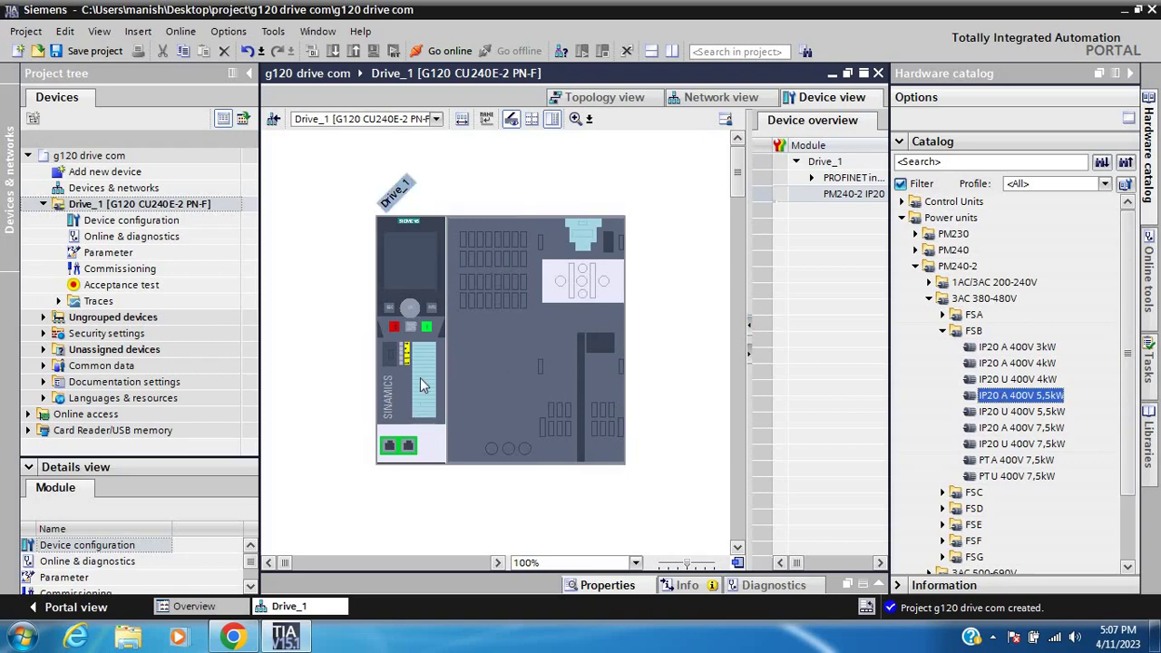
pyautogui.click(417, 261)
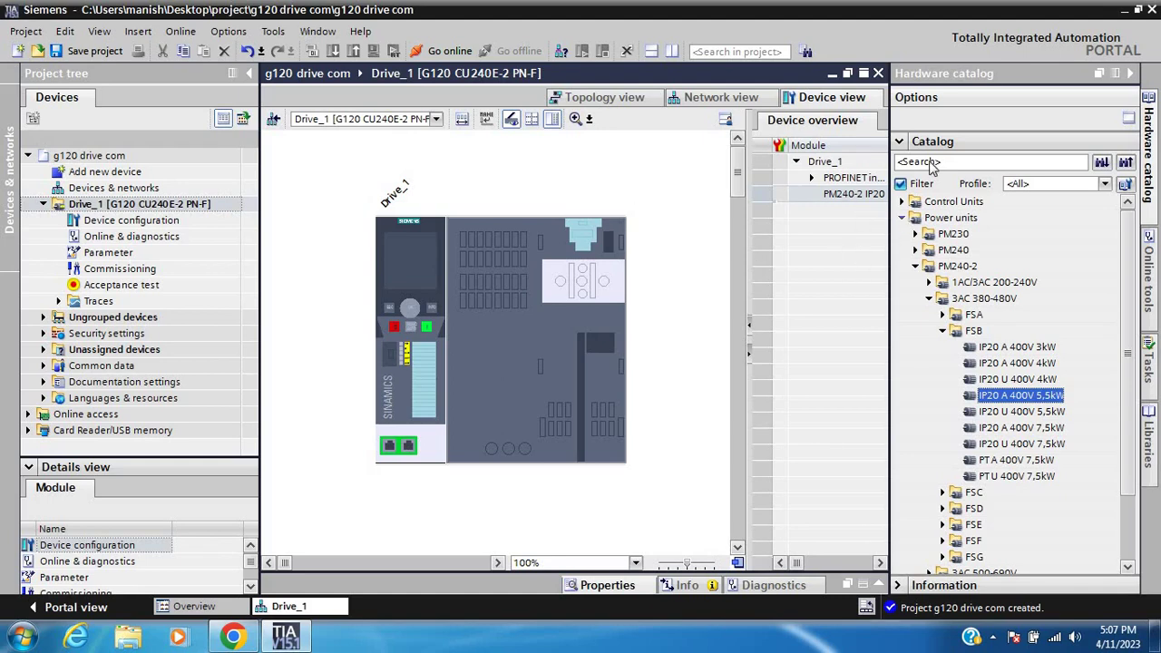
# - Set the IP address of Drive_1's PROFINET interface to 192.168.0.2 in its Ethernet address properties
pyautogui.click(1134, 75)
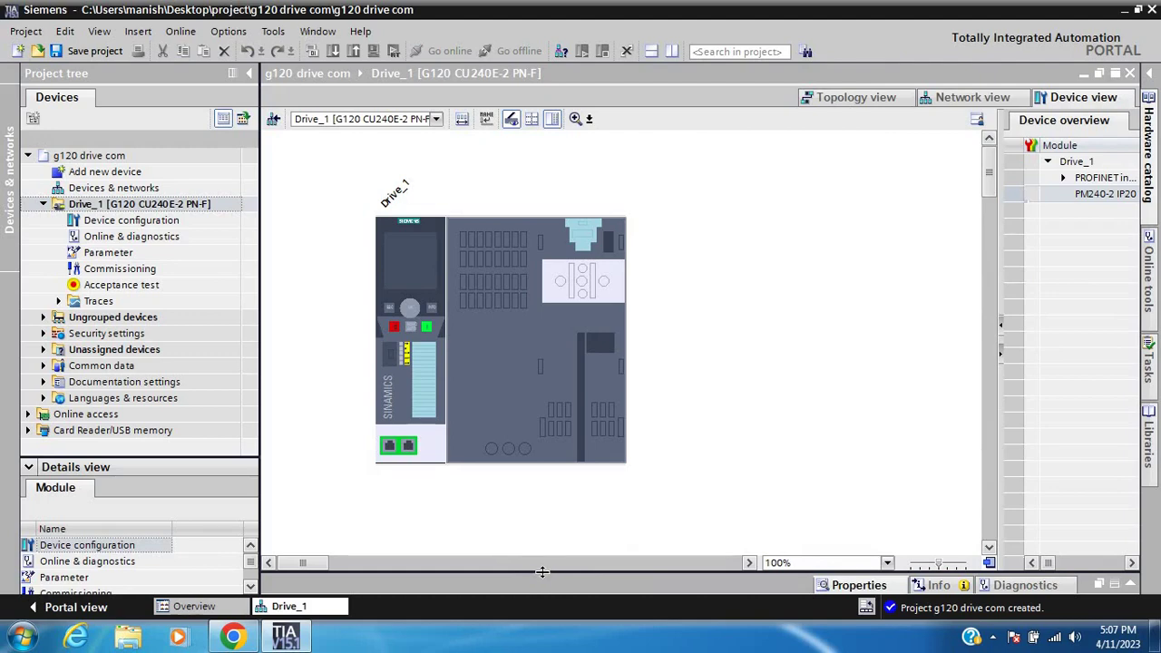
pyautogui.moveTo(542, 571); pyautogui.dragTo(562, 454)
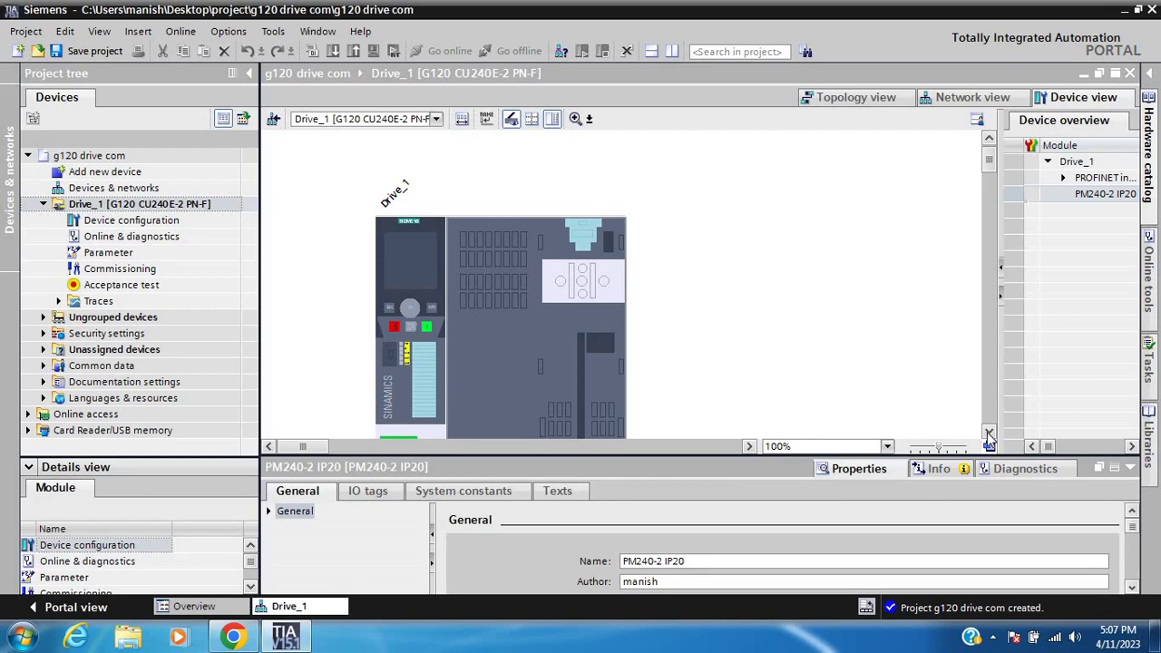
pyautogui.click(988, 433)
pyautogui.click(989, 432)
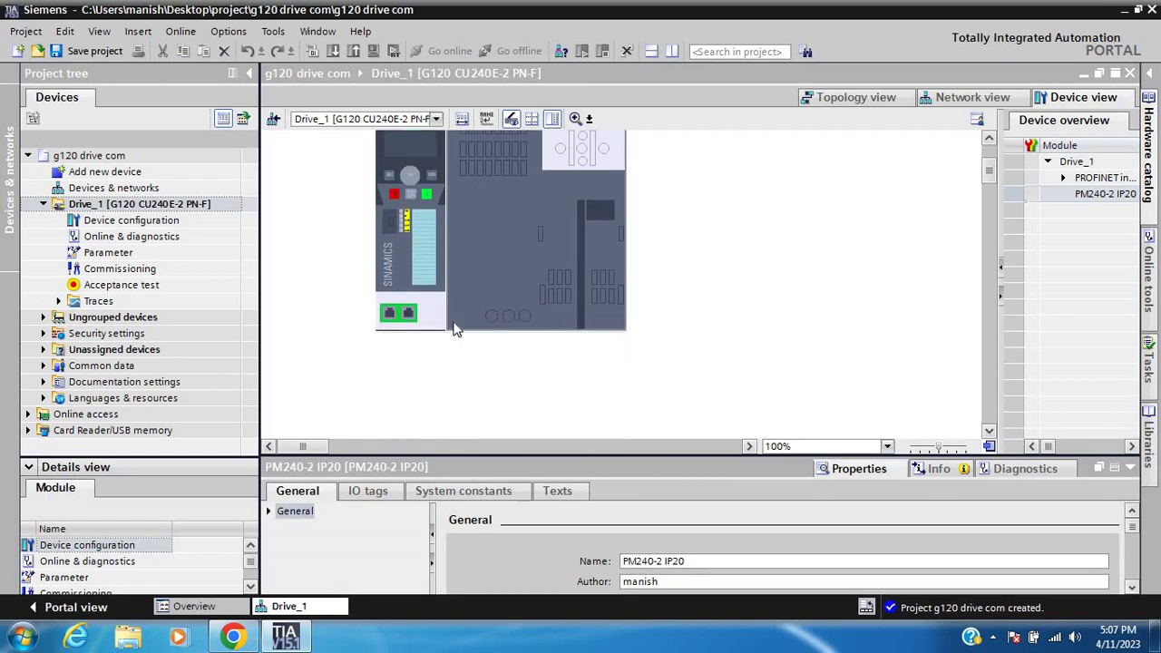
pyautogui.click(389, 313)
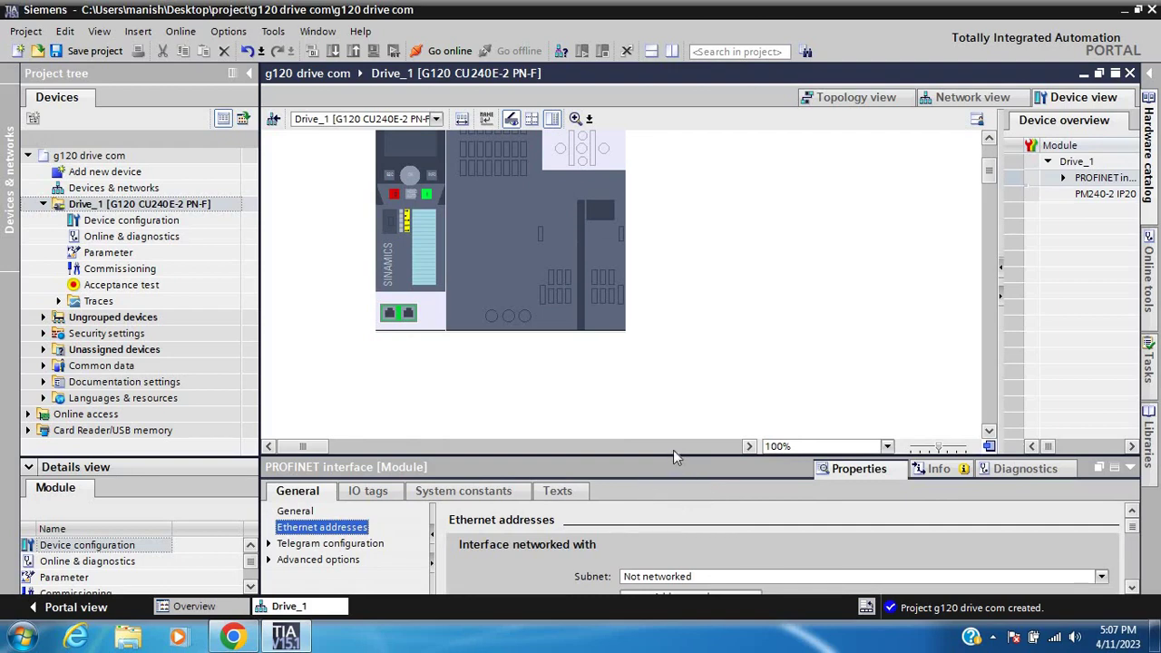
pyautogui.moveTo(672, 455); pyautogui.dragTo(670, 319)
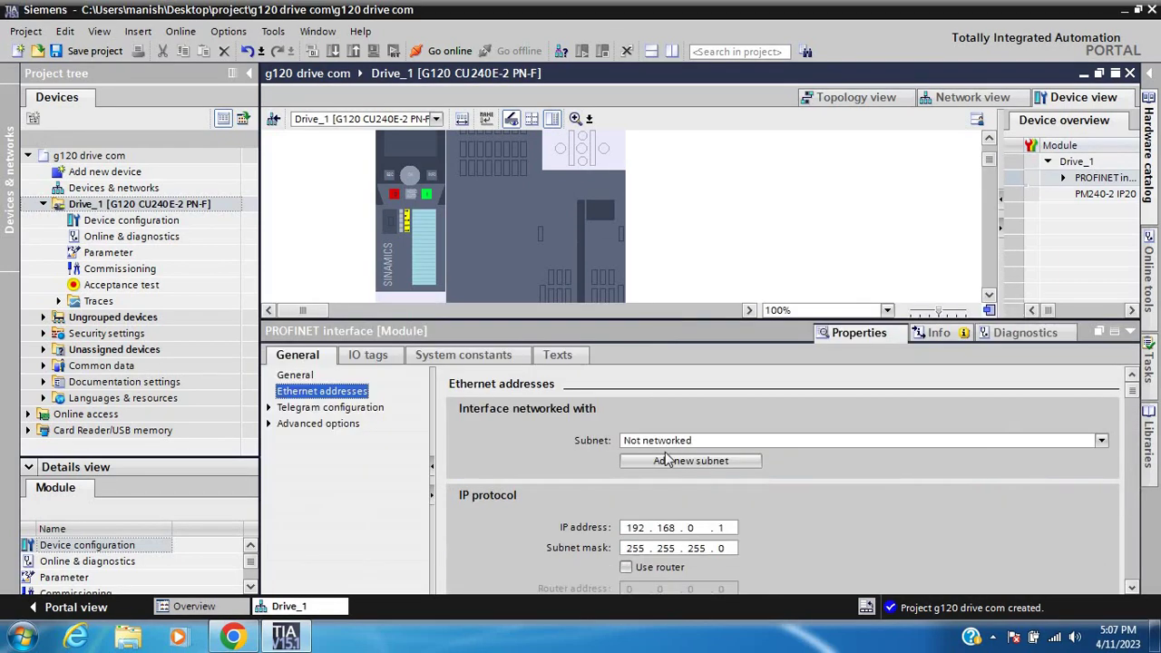
pyautogui.doubleClick(727, 529)
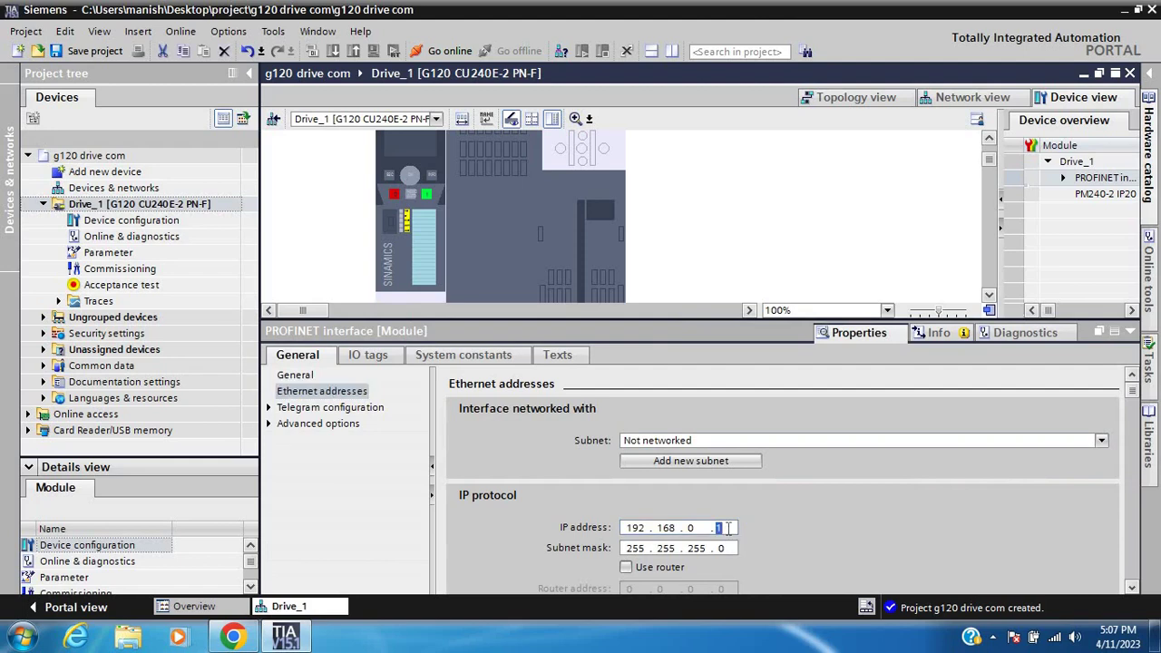
pyautogui.write('2')
pyautogui.click(944, 506)
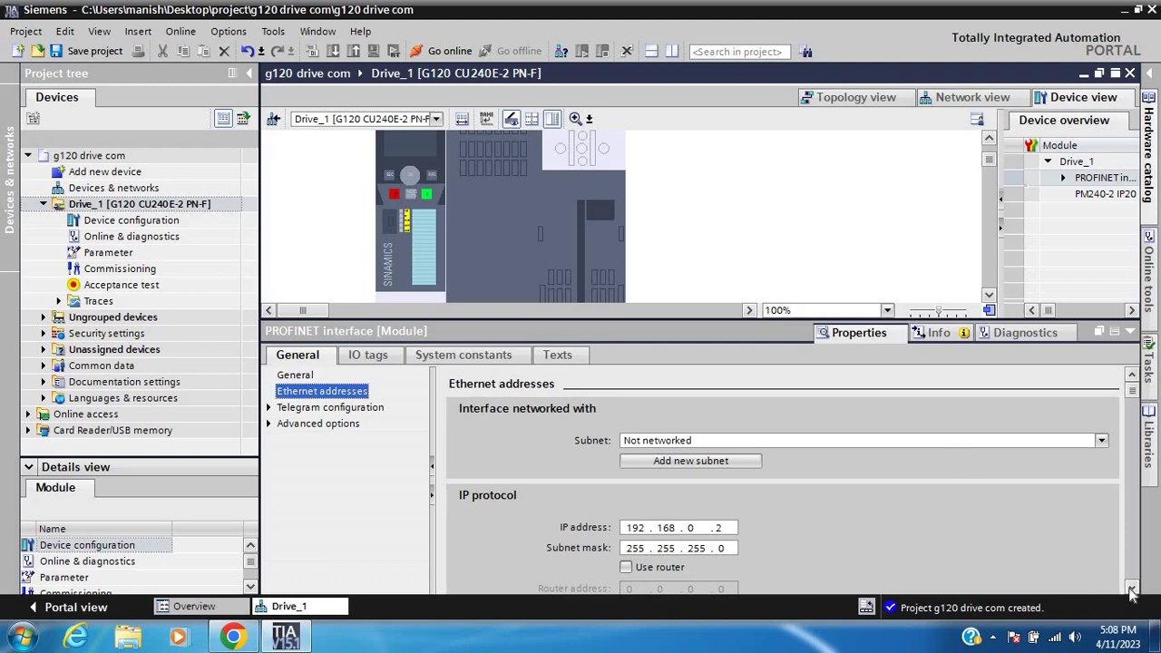
# - Check the PROFINET device name in Drive_1's Ethernet address properties, then save the project and collapse the properties
pyautogui.scroll(-5, 1131, 591)
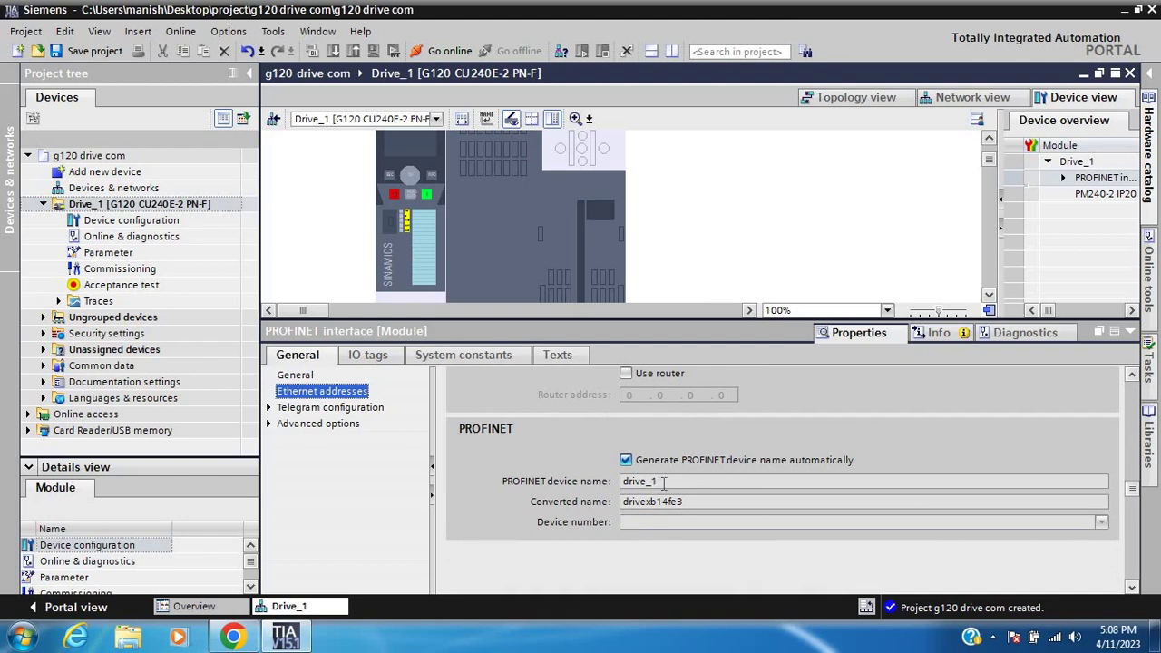
pyautogui.moveTo(663, 484); pyautogui.dragTo(599, 490)
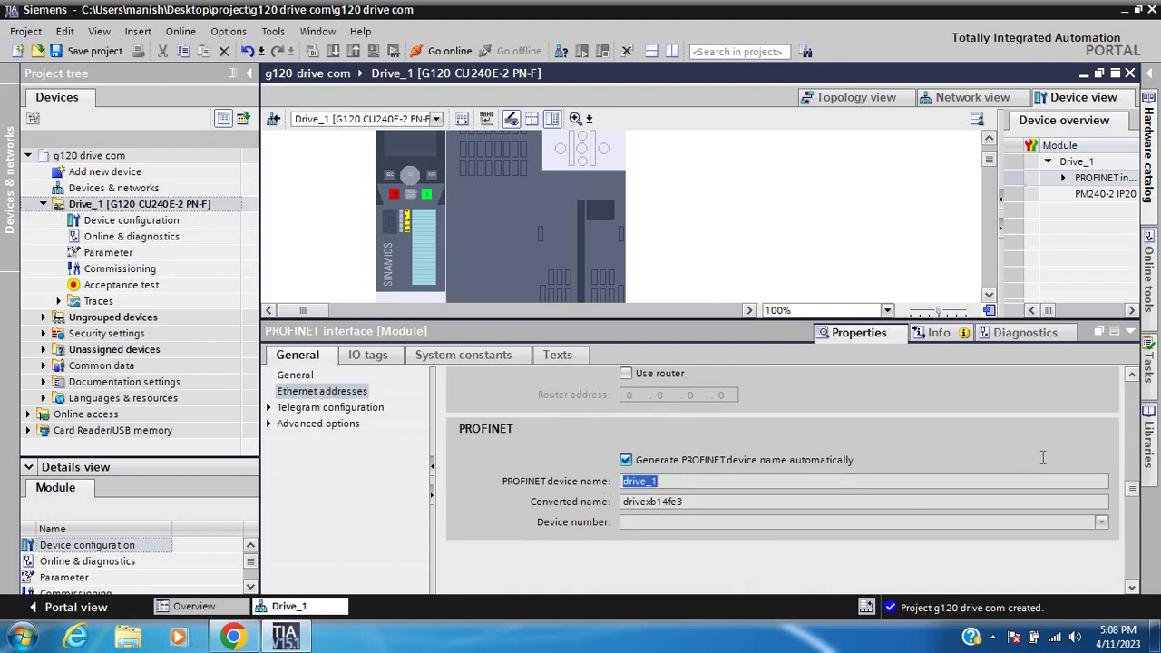
pyautogui.scroll(5, 1138, 490)
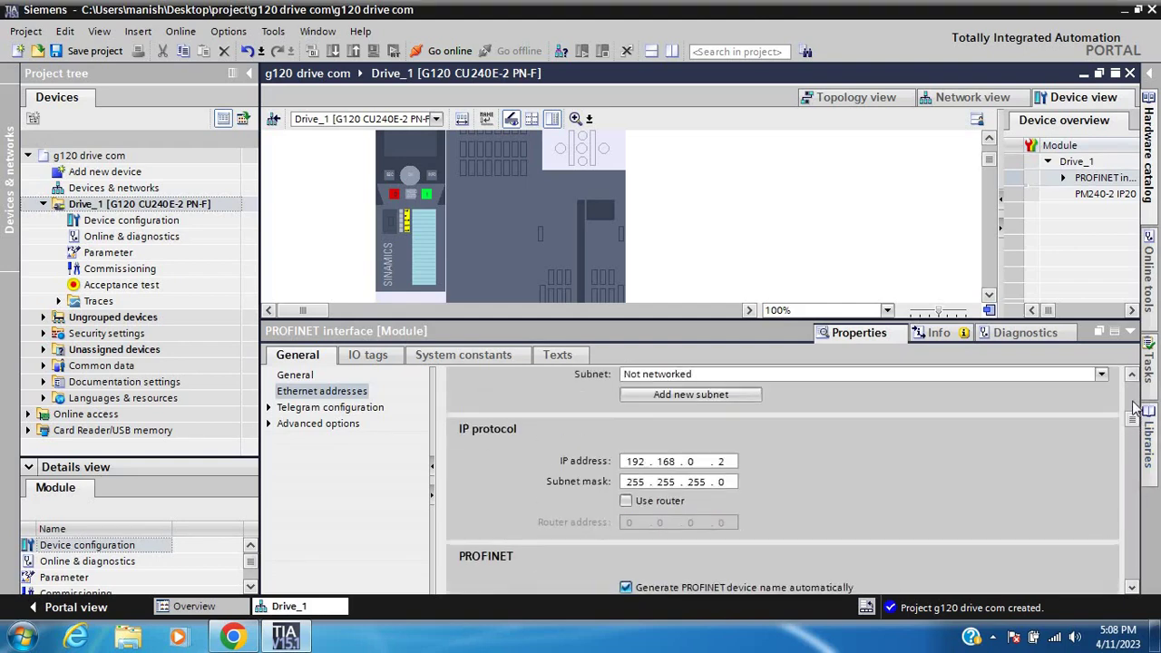
pyautogui.click(87, 54)
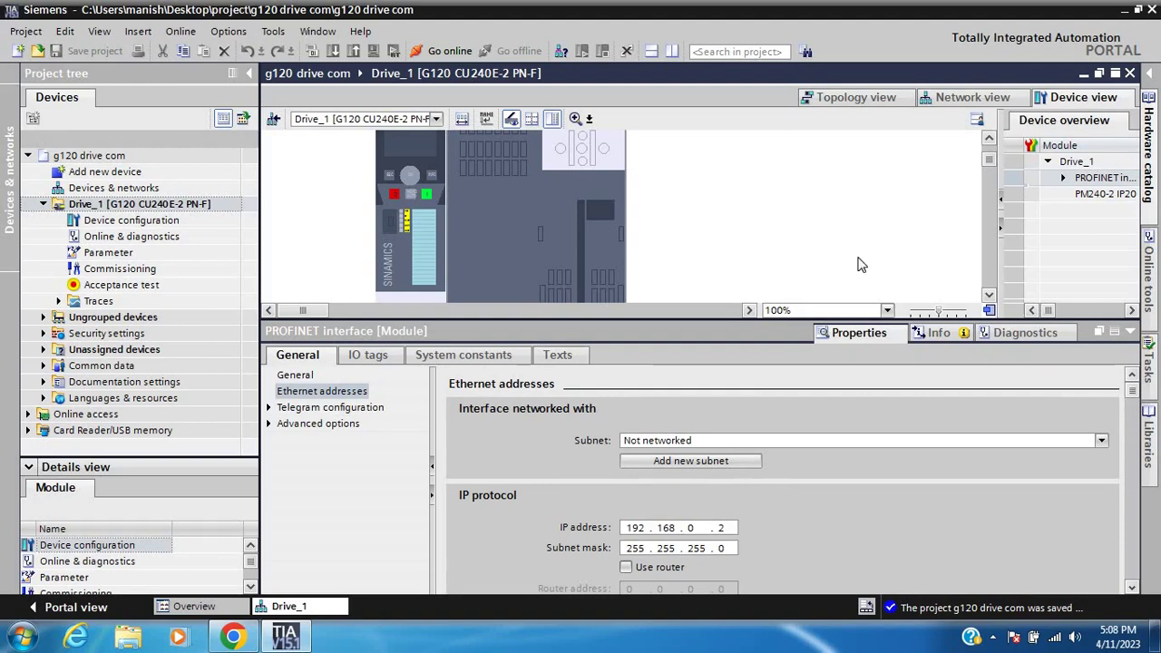
pyautogui.click(1131, 332)
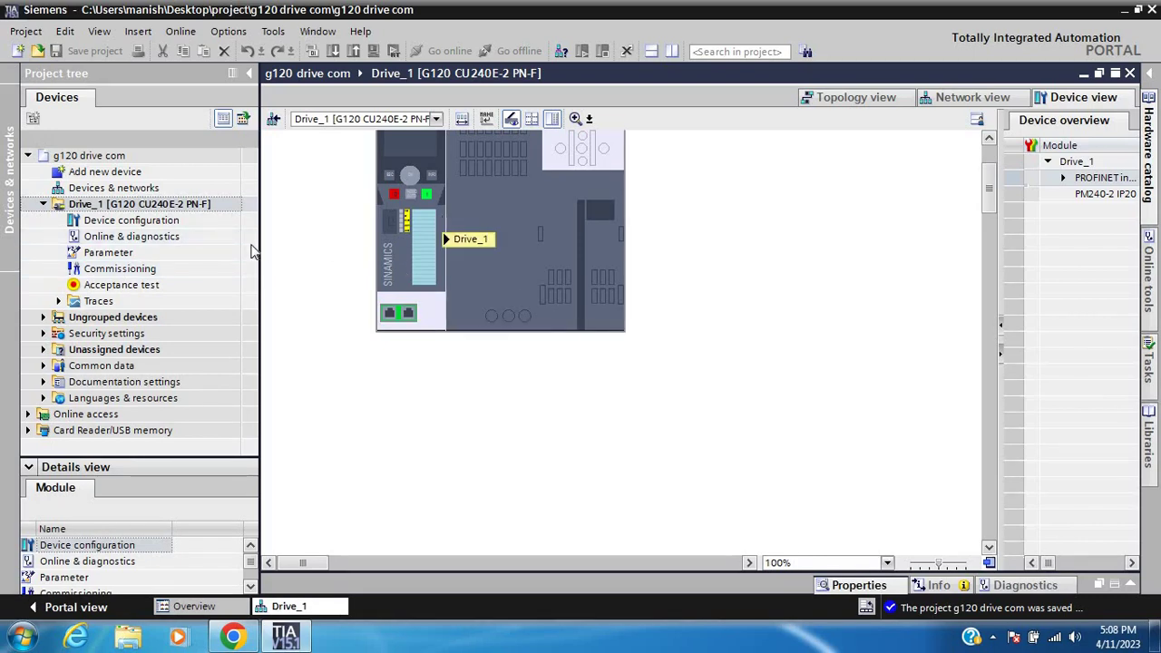
# - Start the Commissioning Wizard for Drive_1 and set the application class to [0] Expert
pyautogui.click(135, 270)
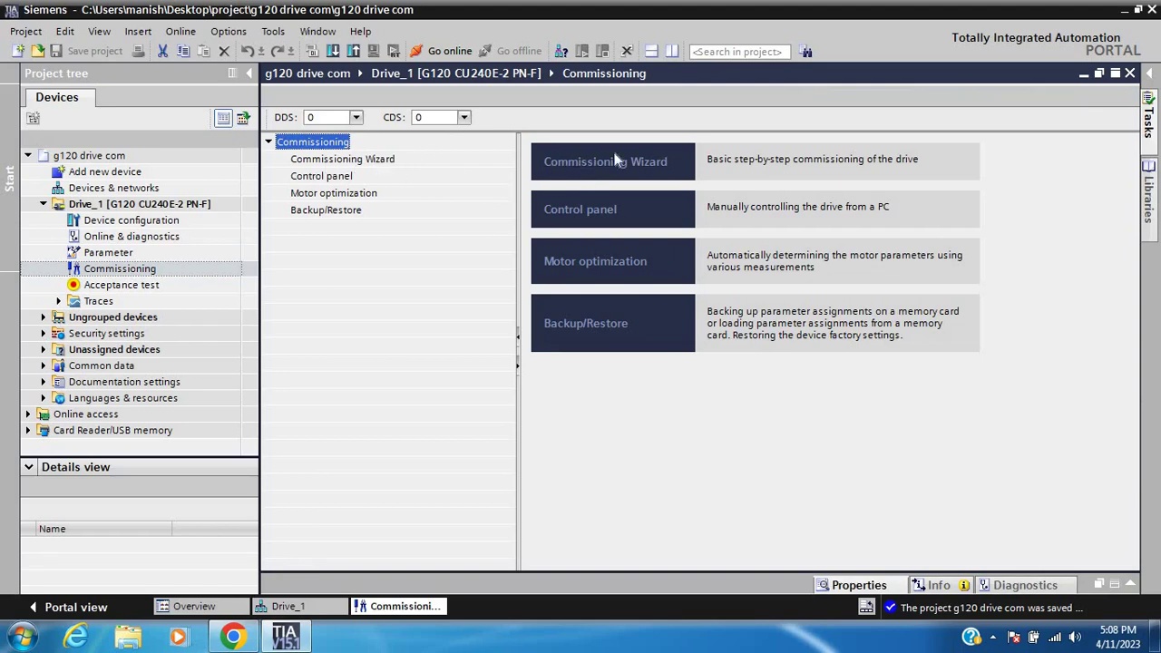
pyautogui.click(599, 170)
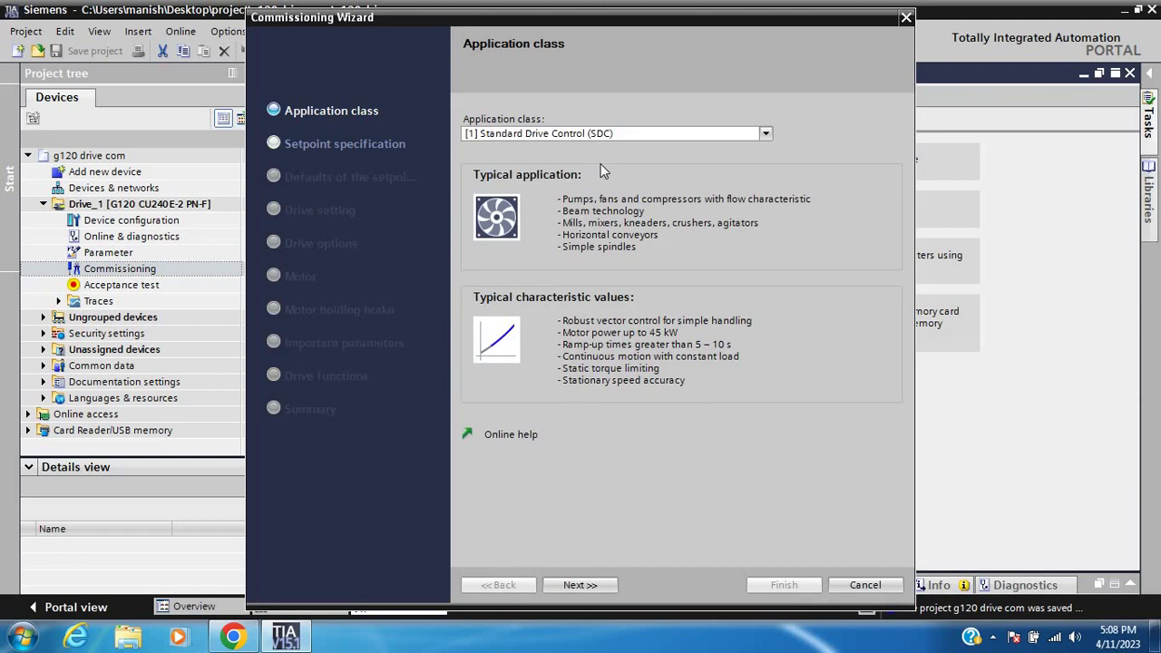
pyautogui.click(767, 135)
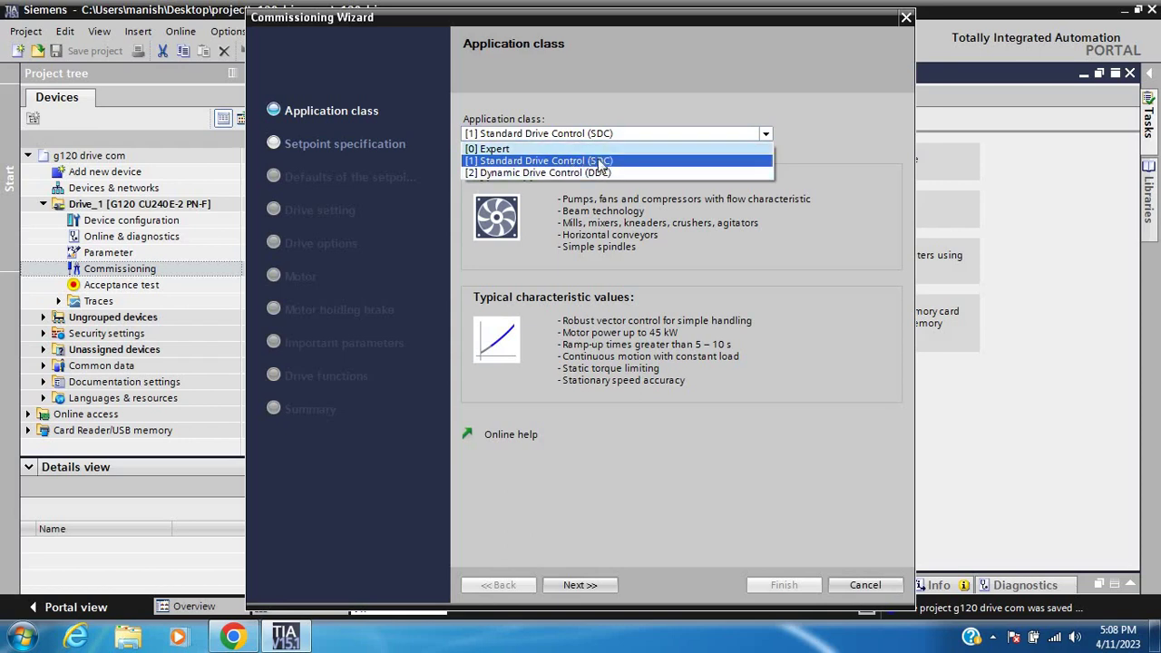
pyautogui.click(530, 149)
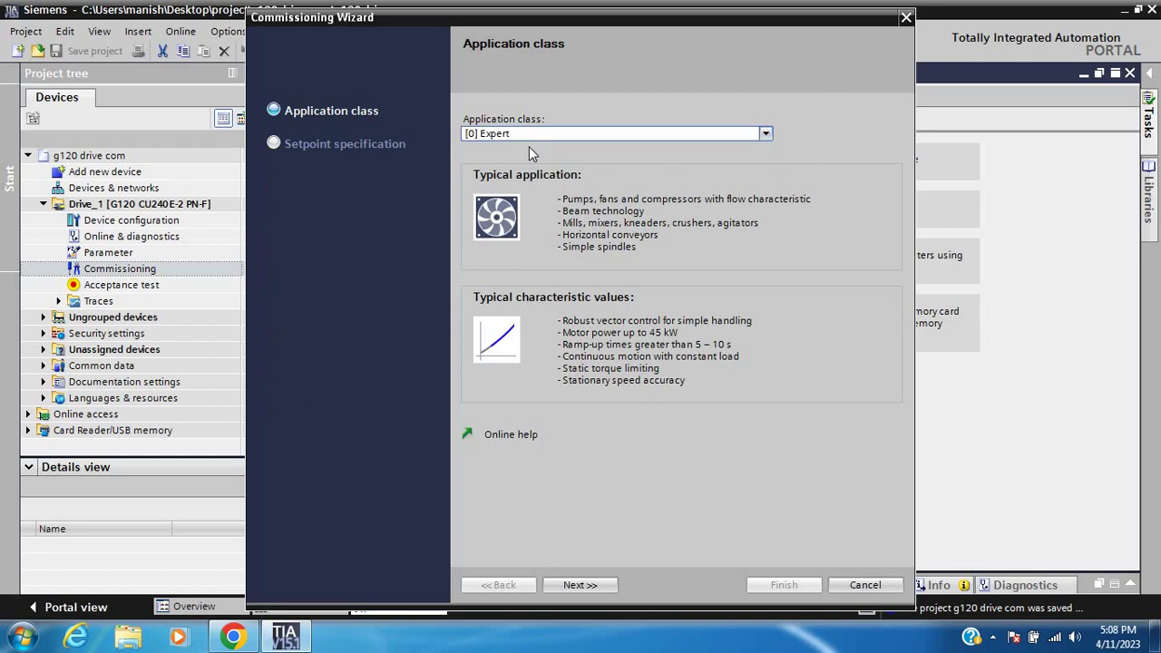
pyautogui.click(585, 585)
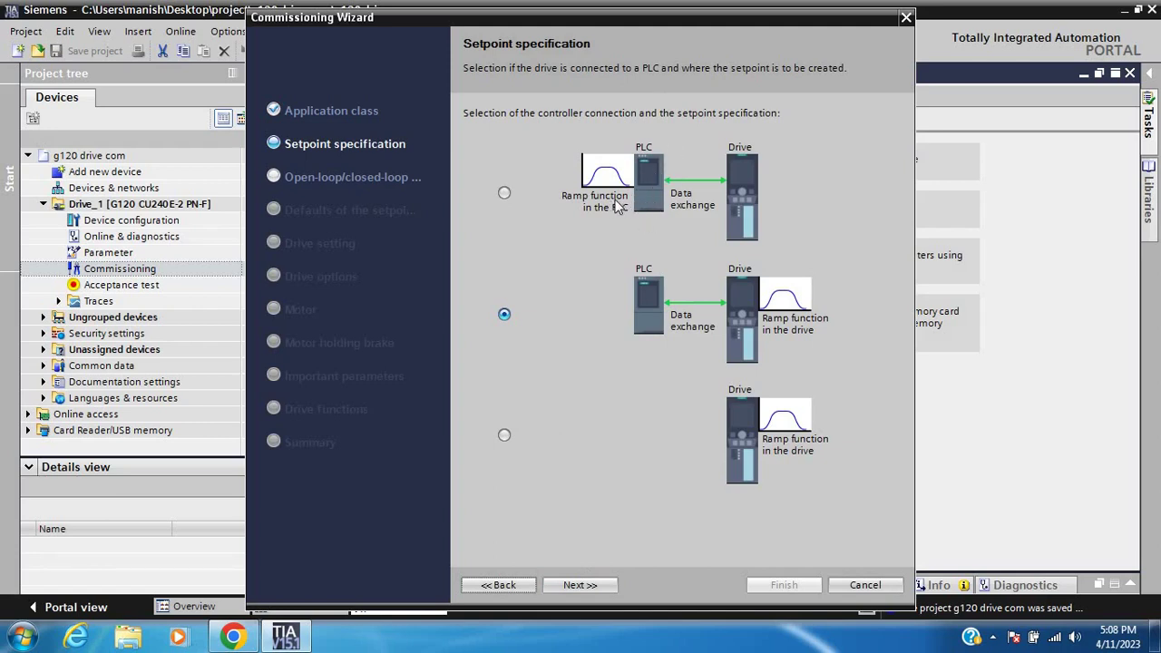
# - Specify the setpoint as a PLC connection with data exchange and the ramp function in the drive
pyautogui.click(504, 193)
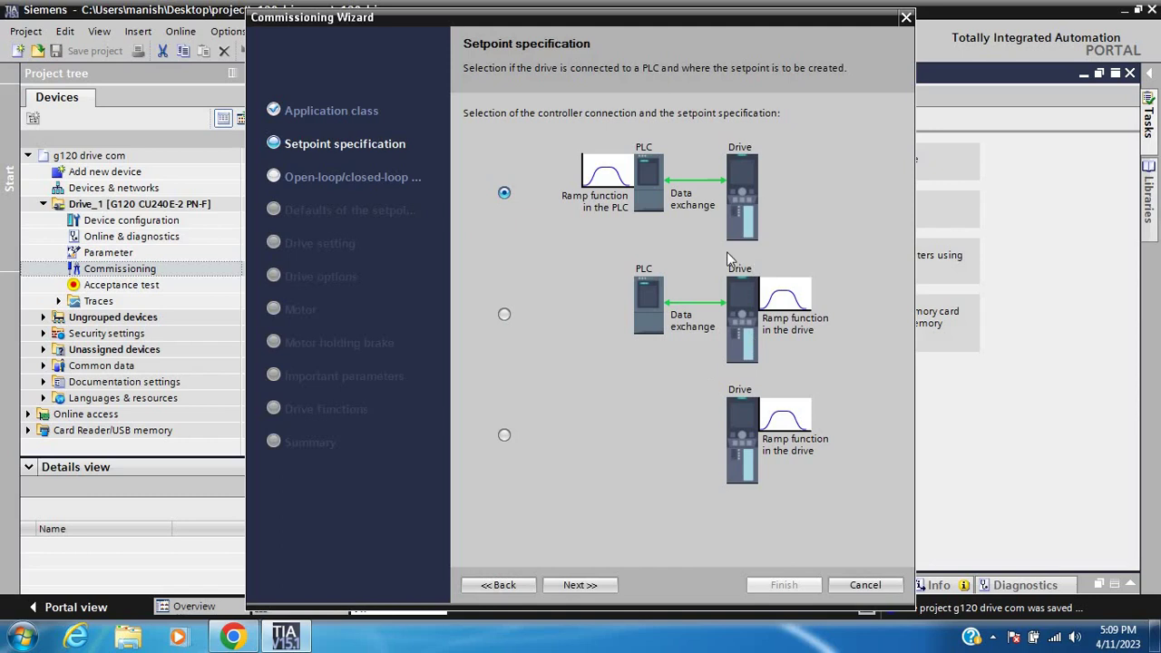
pyautogui.click(505, 315)
pyautogui.click(504, 437)
pyautogui.click(504, 315)
pyautogui.click(586, 585)
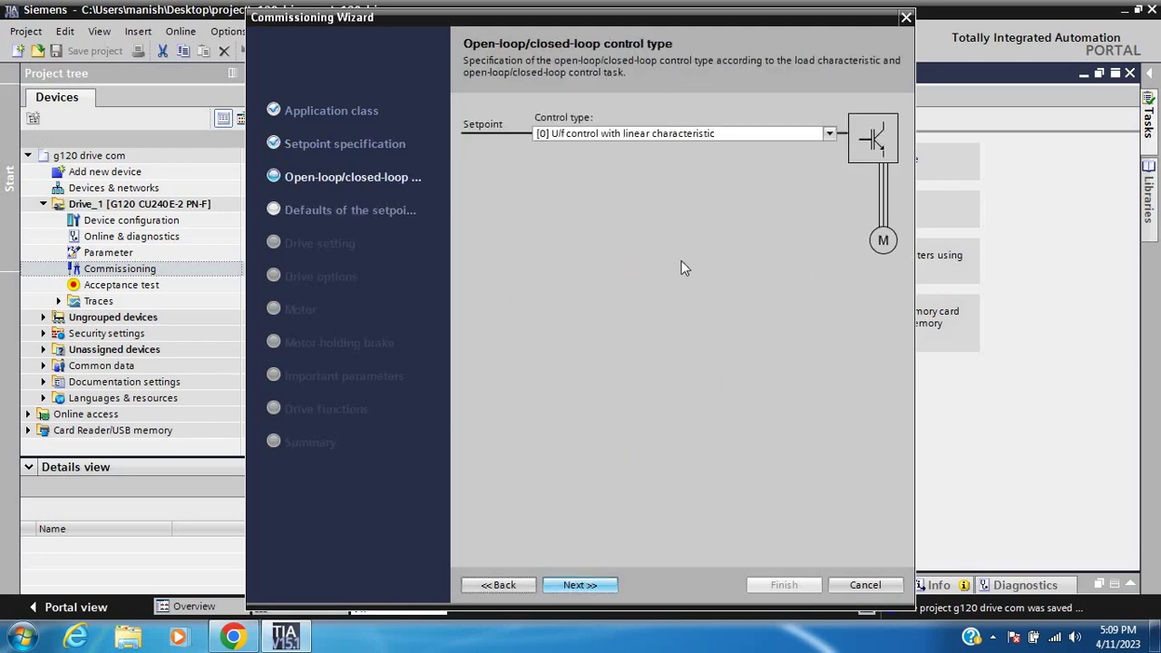
# - Set the open-loop/closed-loop control type to [20] Speed control (encoderless) and continue to the setpoint defaults
pyautogui.click(829, 134)
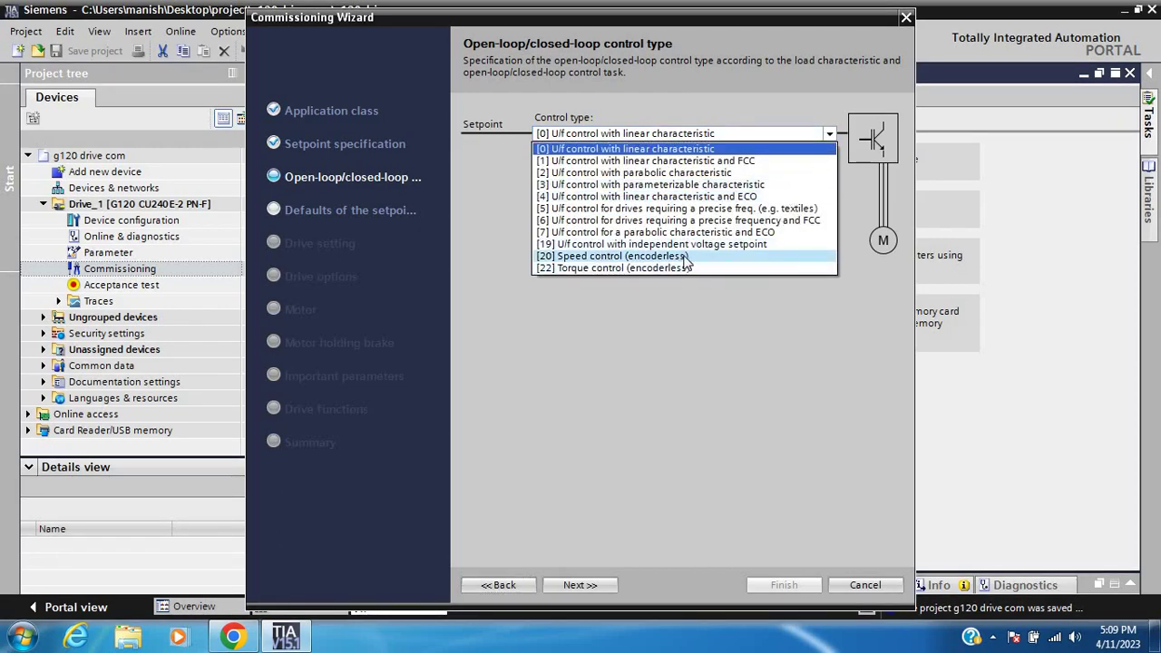
pyautogui.click(685, 257)
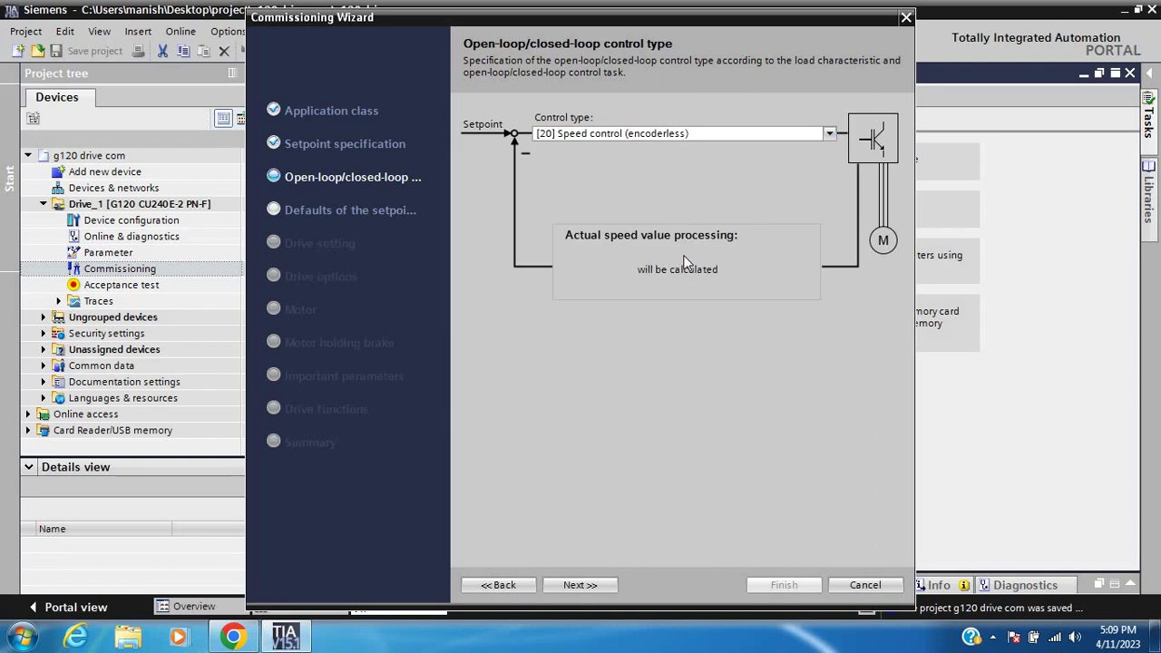
pyautogui.click(583, 586)
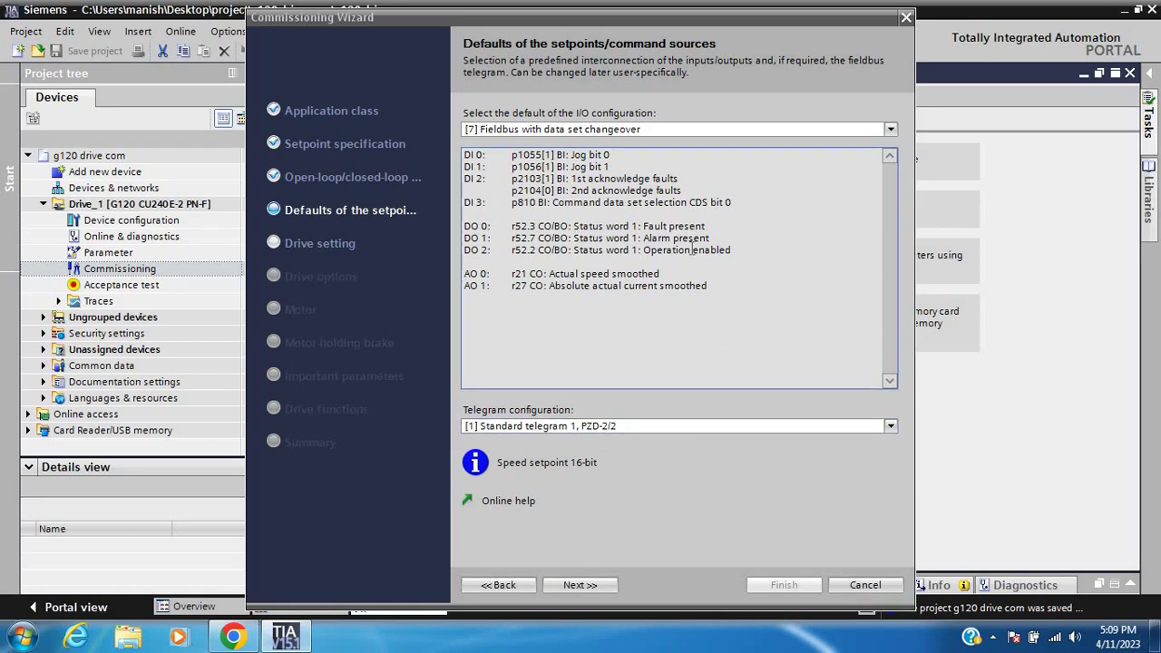
# - Use I/O configuration [7] Fieldbus with data set changeover and set the telegram configuration to [352] SIEMENS telegram 352, PZD-6/6
pyautogui.click(767, 132)
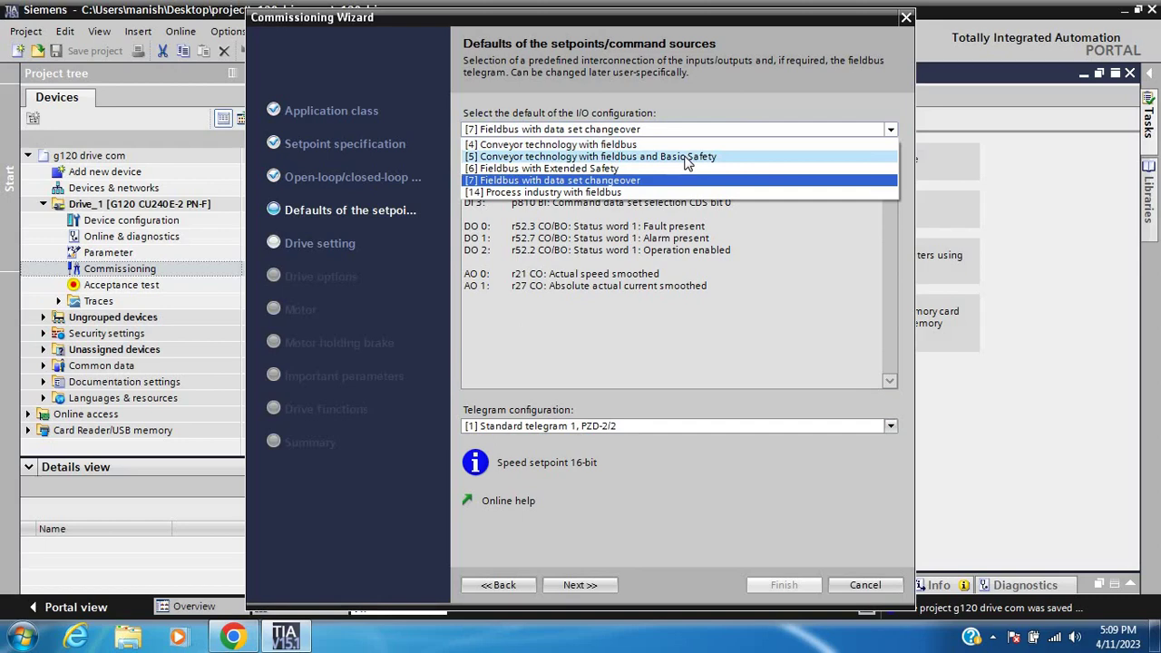
pyautogui.click(576, 180)
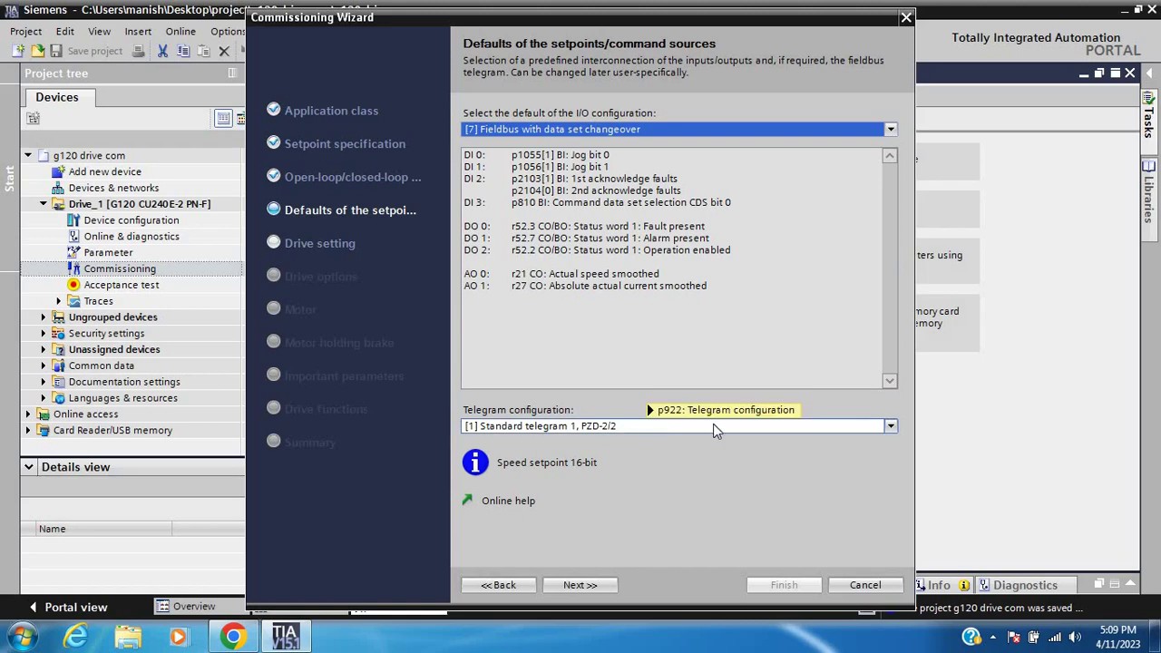
pyautogui.click(891, 426)
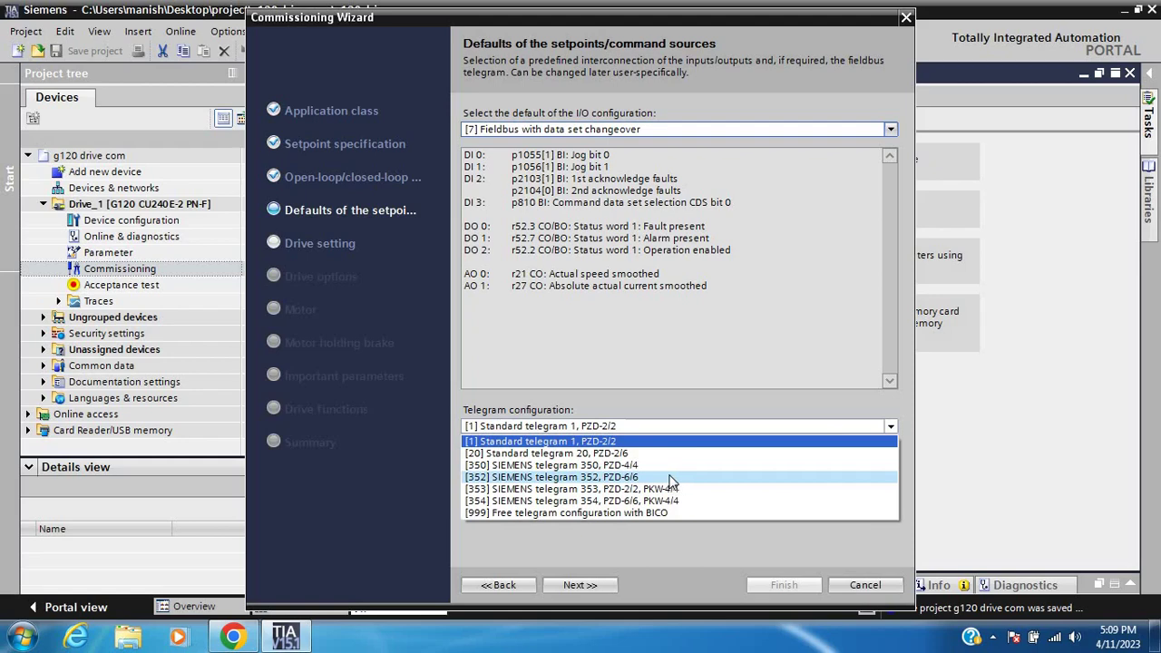
pyautogui.click(618, 478)
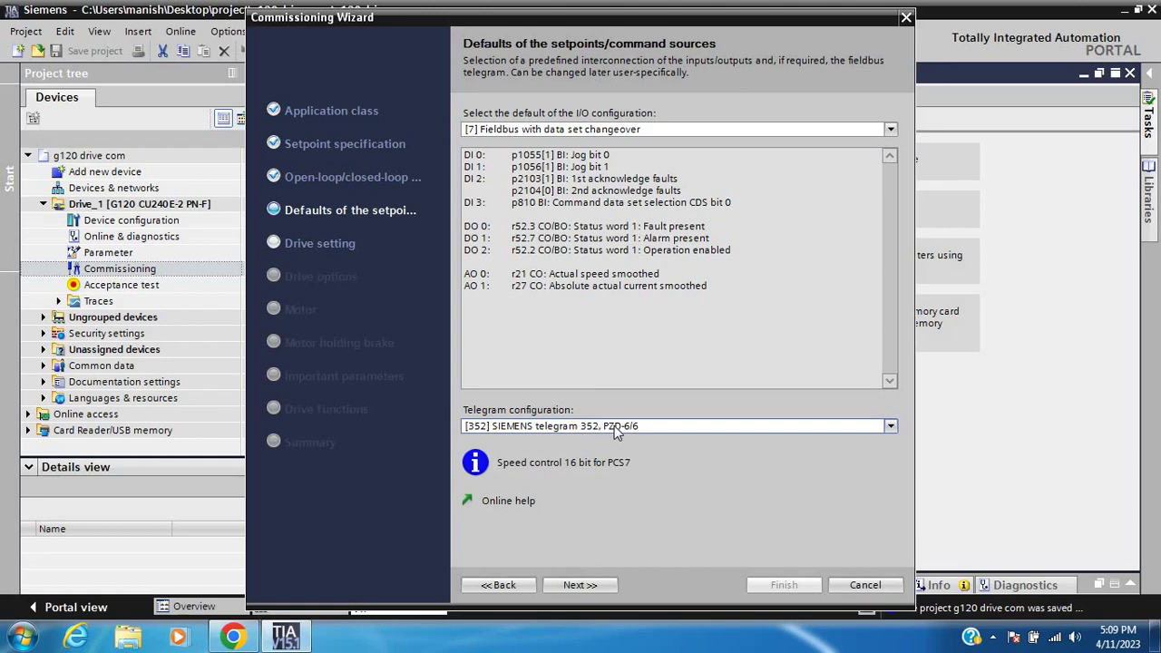
pyautogui.click(577, 586)
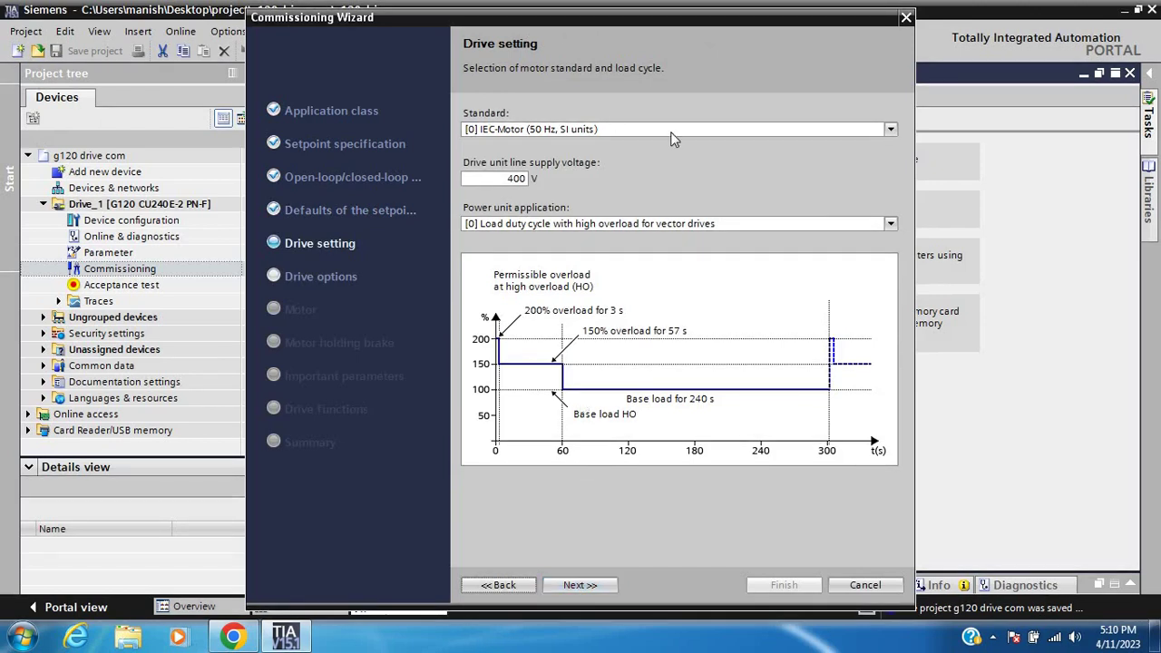
# - Choose the [0] IEC-Motor (50 Hz, SI units) standard and set the drive unit line supply voltage to 415 V
pyautogui.click(890, 130)
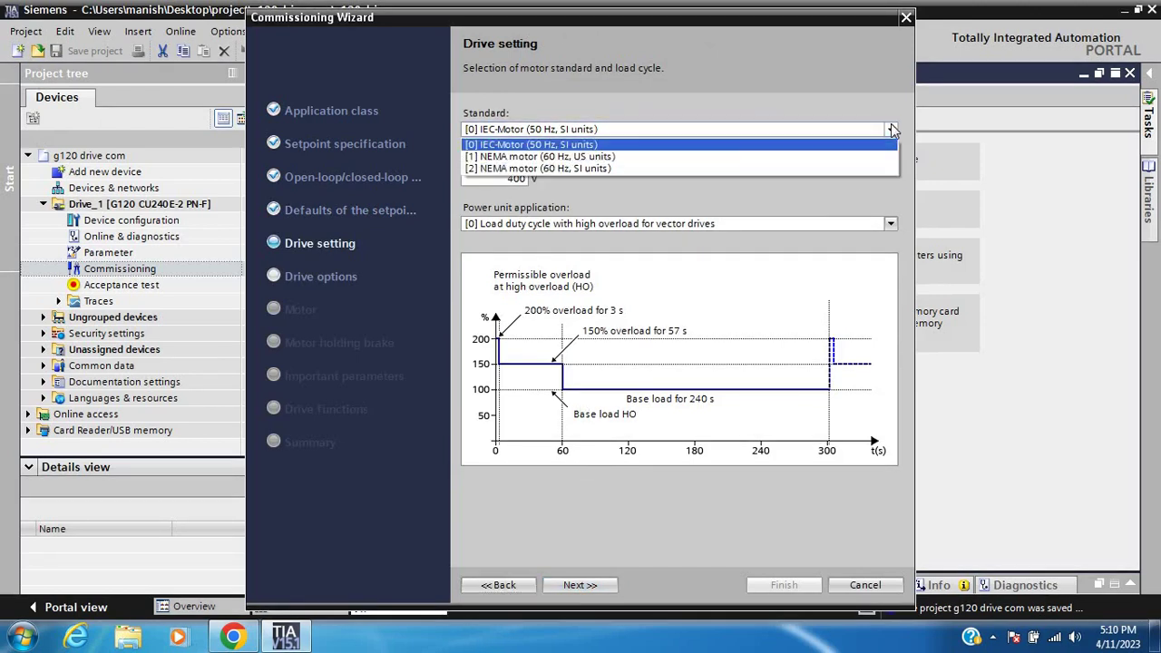
pyautogui.click(636, 144)
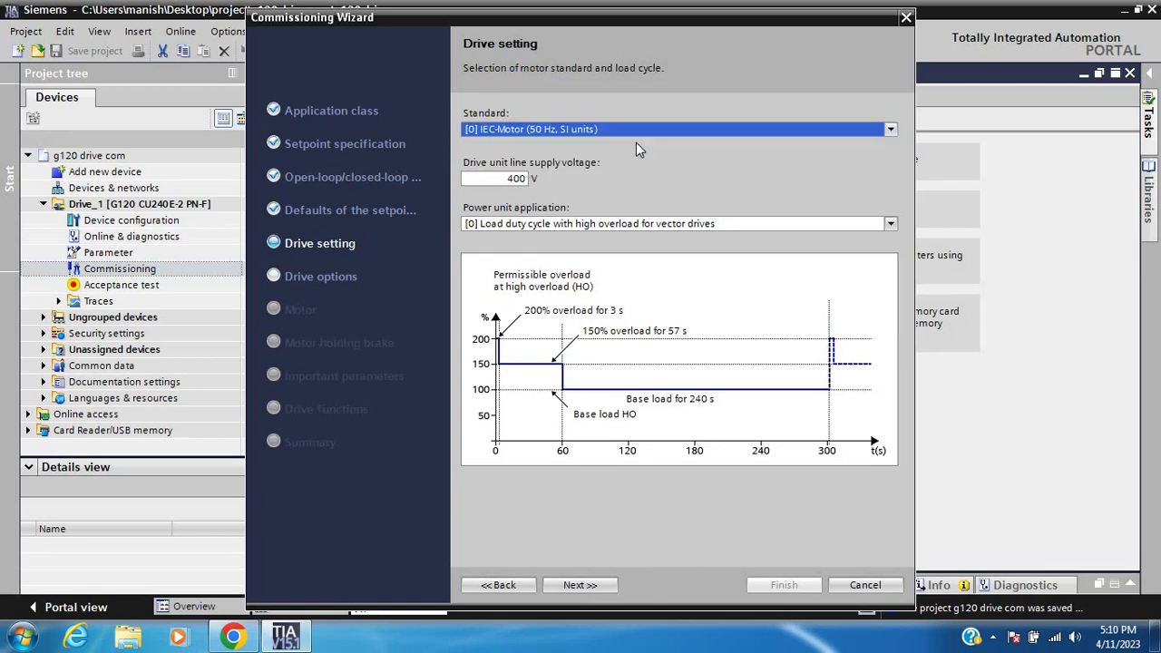
pyautogui.click(524, 179)
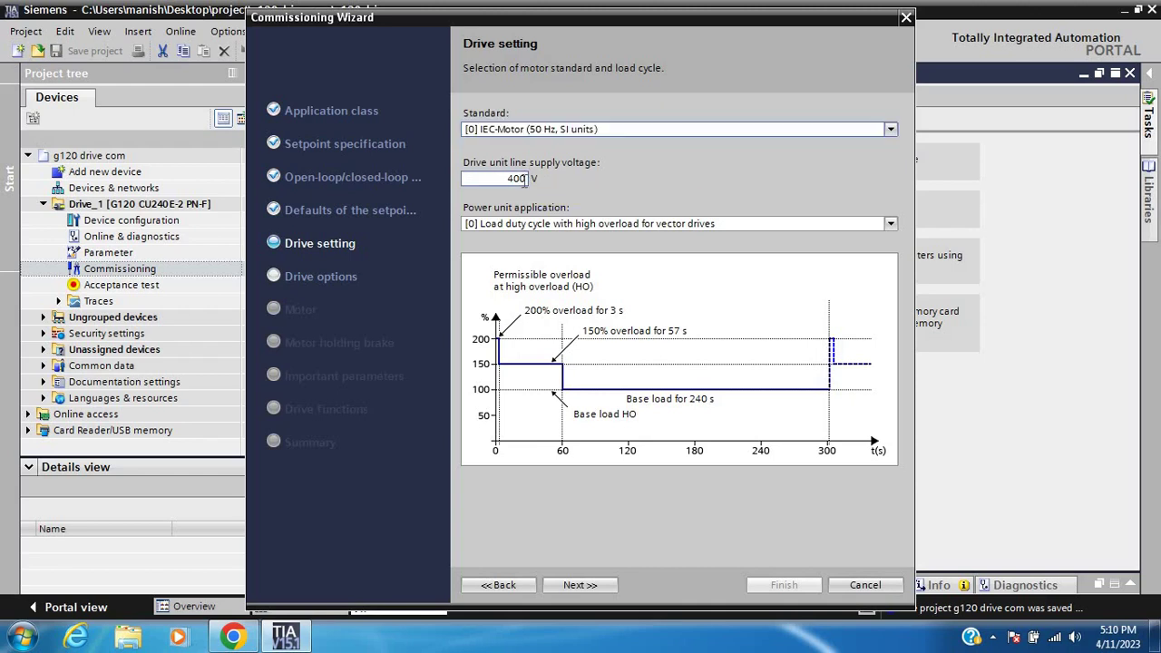
pyautogui.write('415')
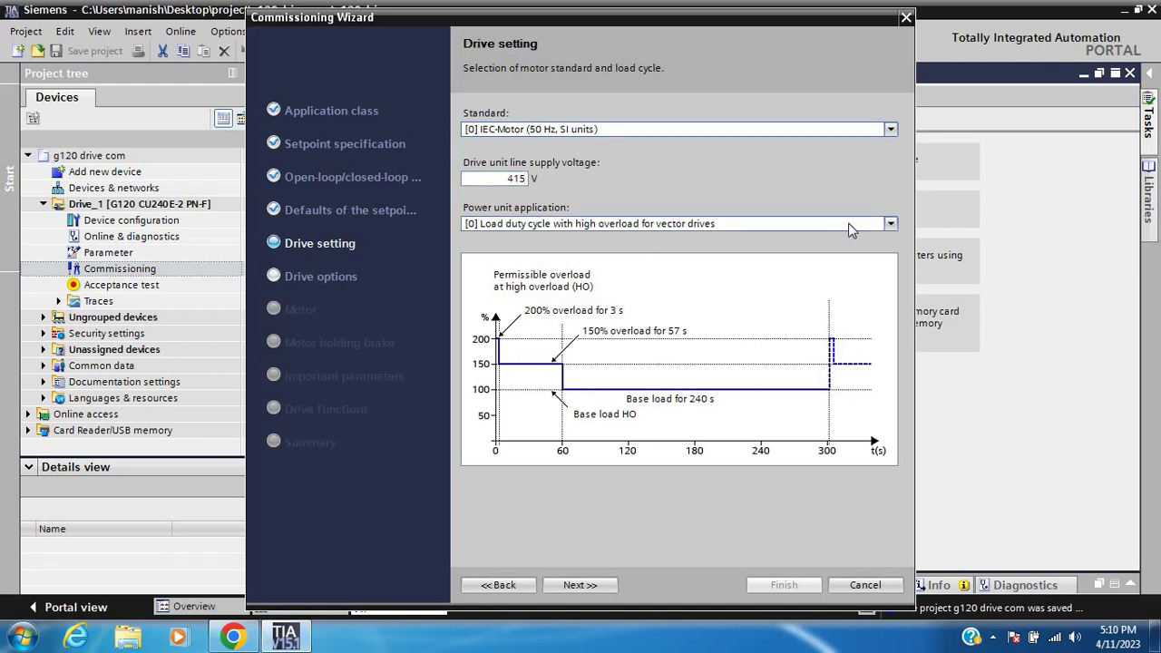
pyautogui.click(575, 585)
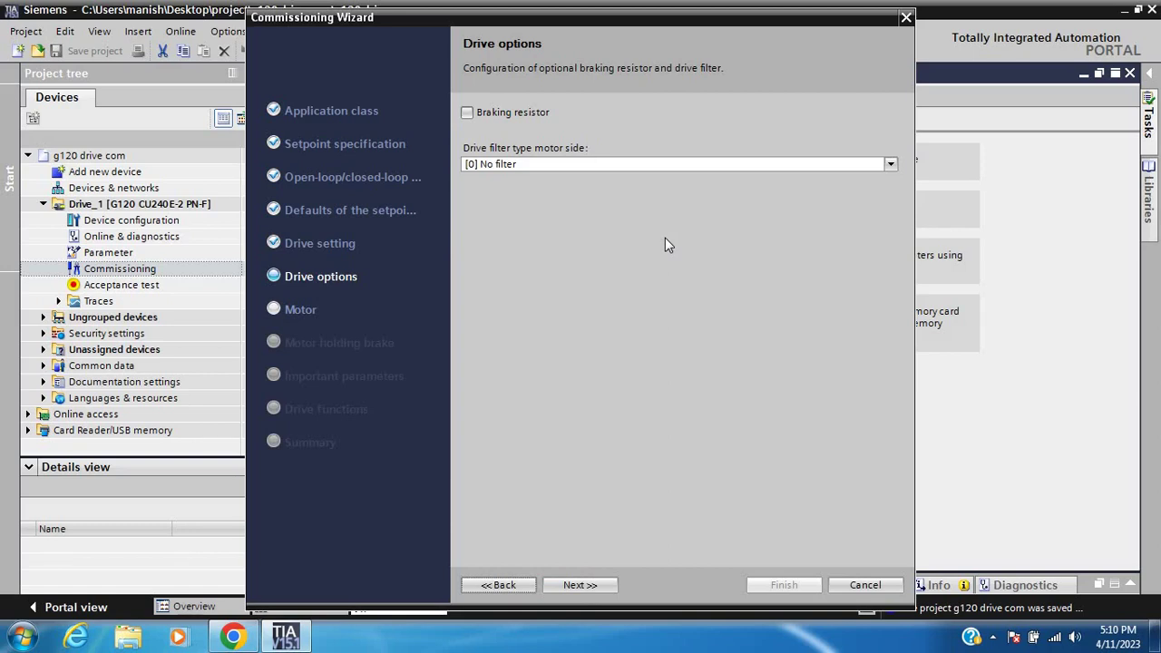
# - Choose [0] No filter as the motor-side drive filter type in the drive options
pyautogui.click(892, 164)
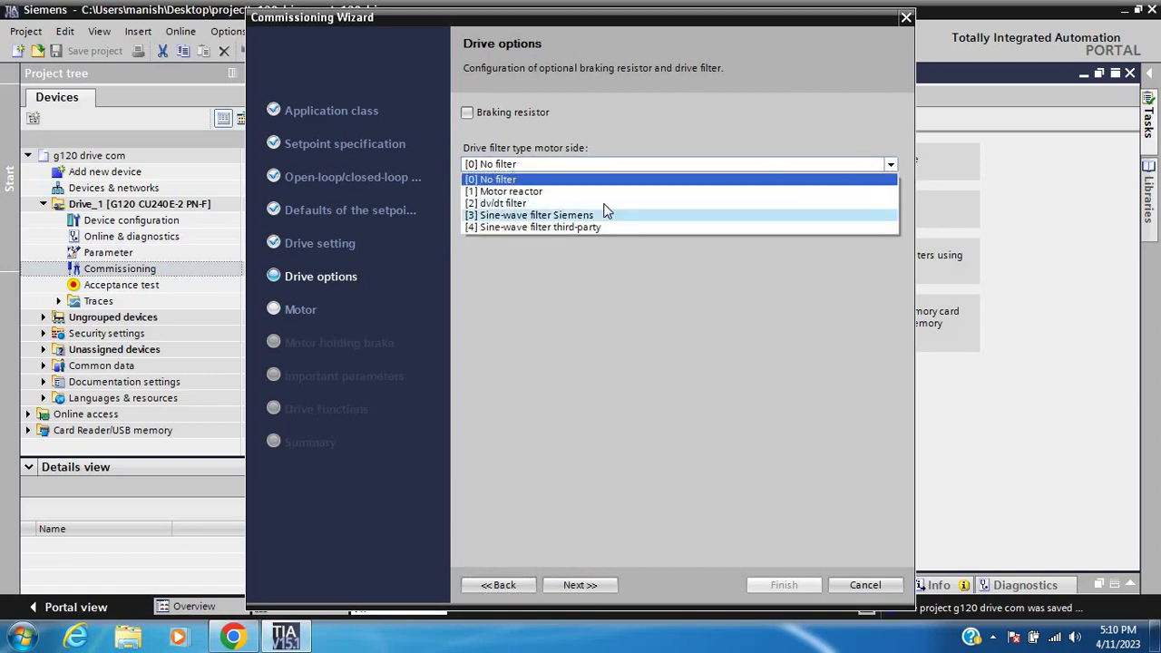
pyautogui.click(534, 180)
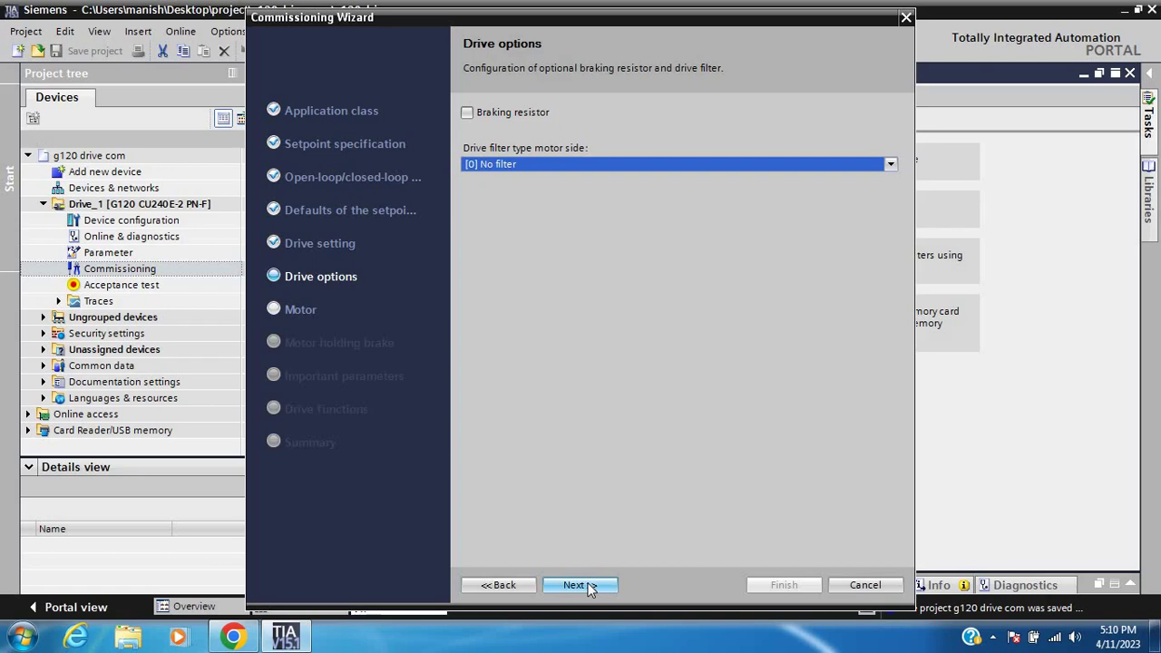
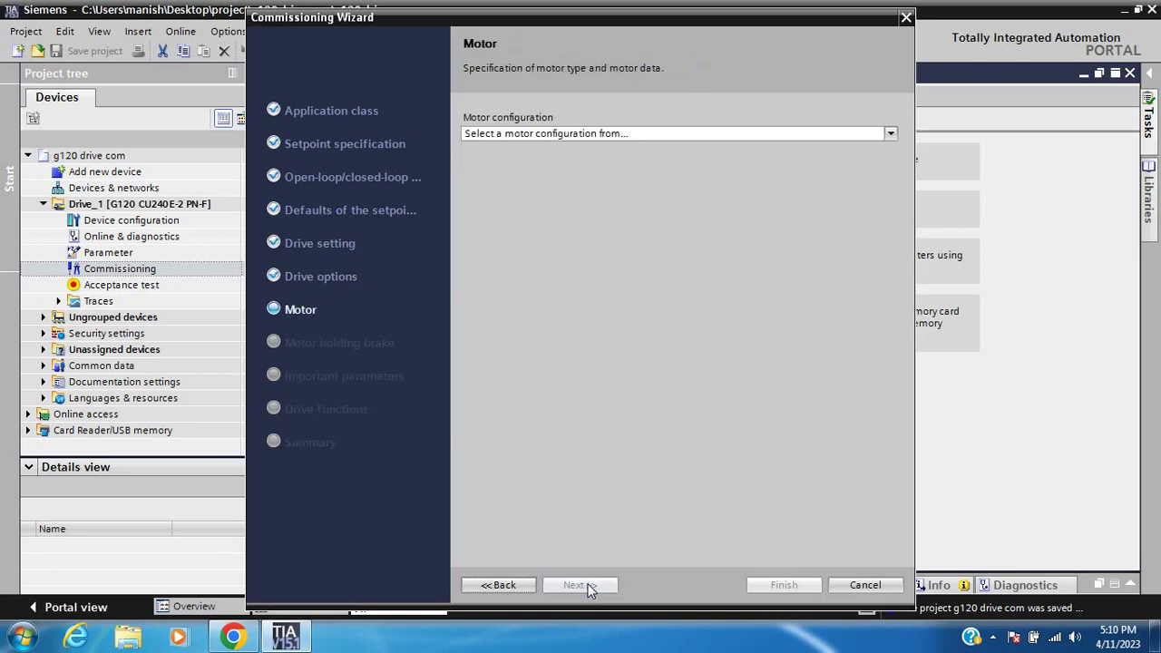
# - Set the motor configuration to Enter motor data and the motor type to [1] Induction motor
pyautogui.click(890, 131)
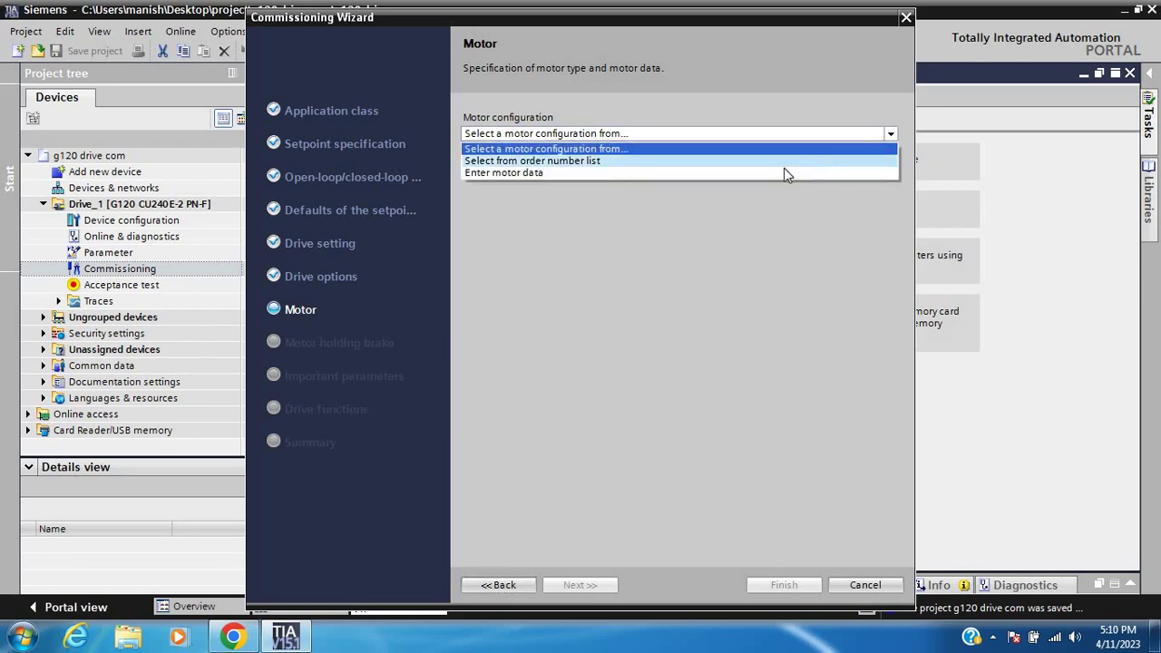
pyautogui.click(621, 173)
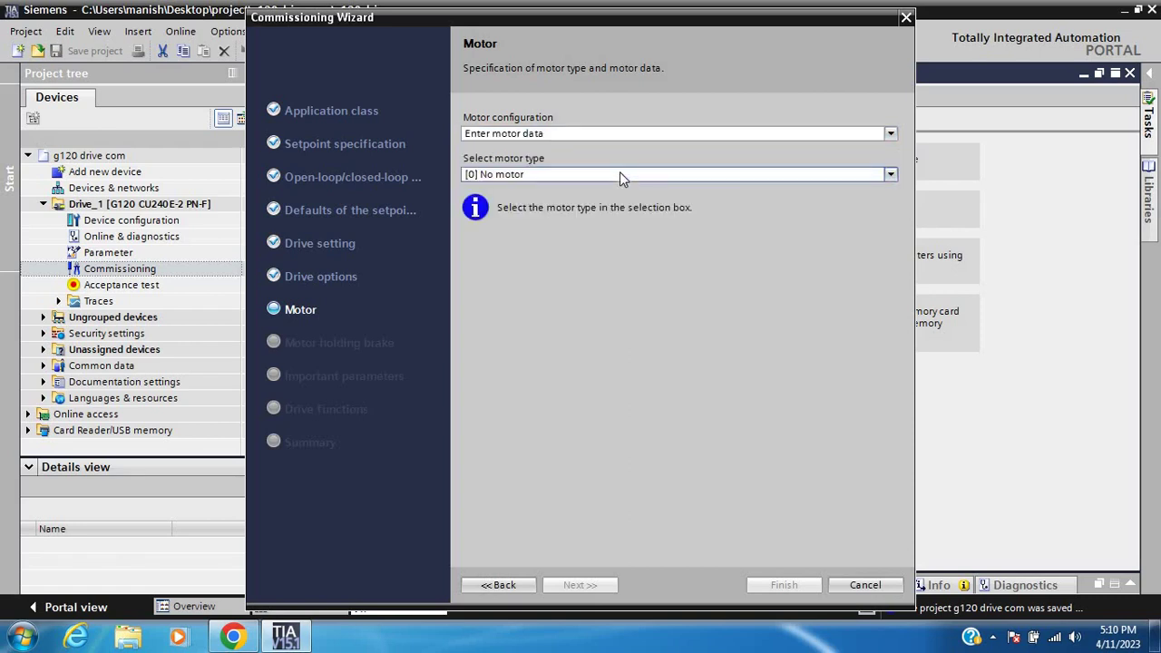
pyautogui.click(890, 176)
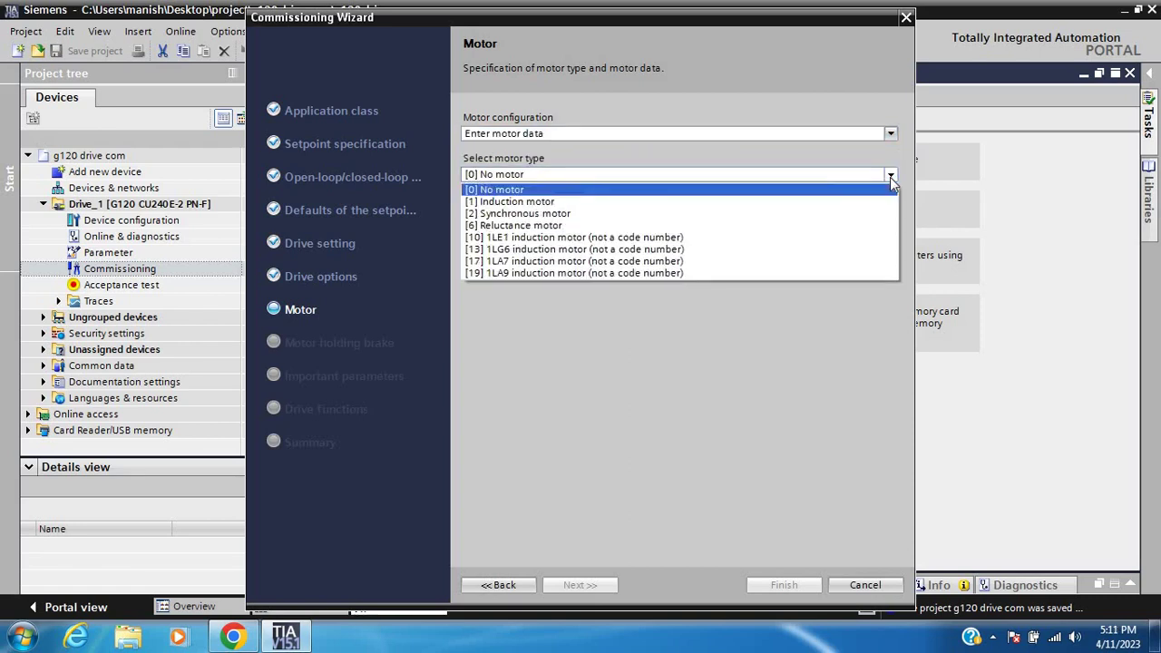
pyautogui.click(637, 202)
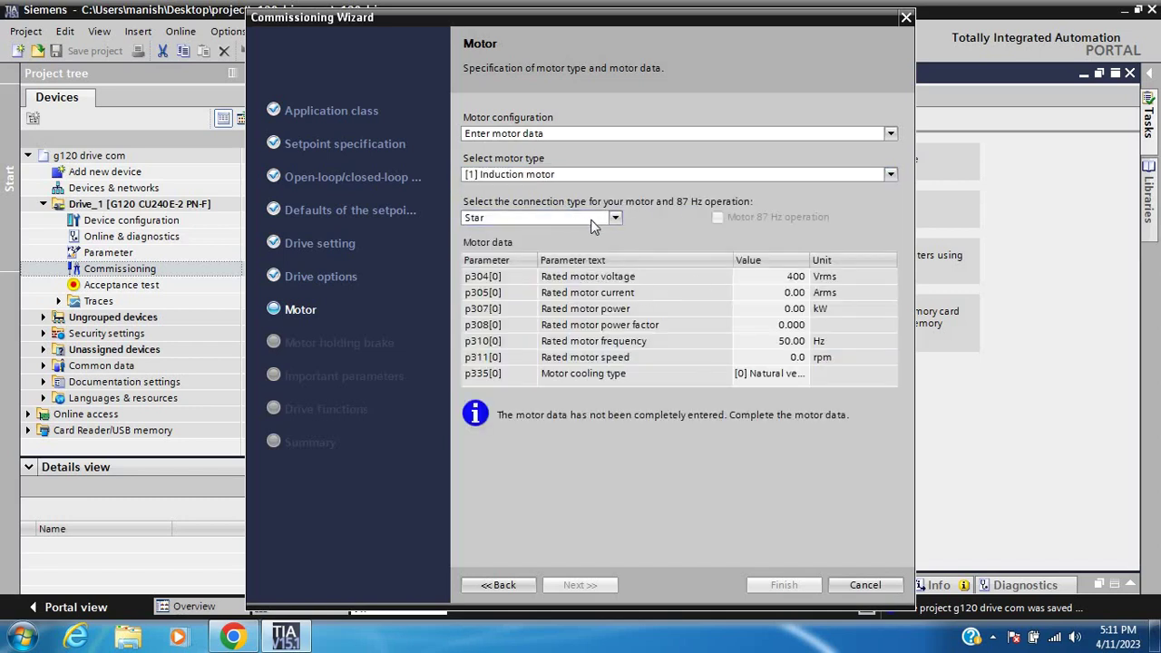
# - Set the motor connection type to Delta
pyautogui.click(614, 220)
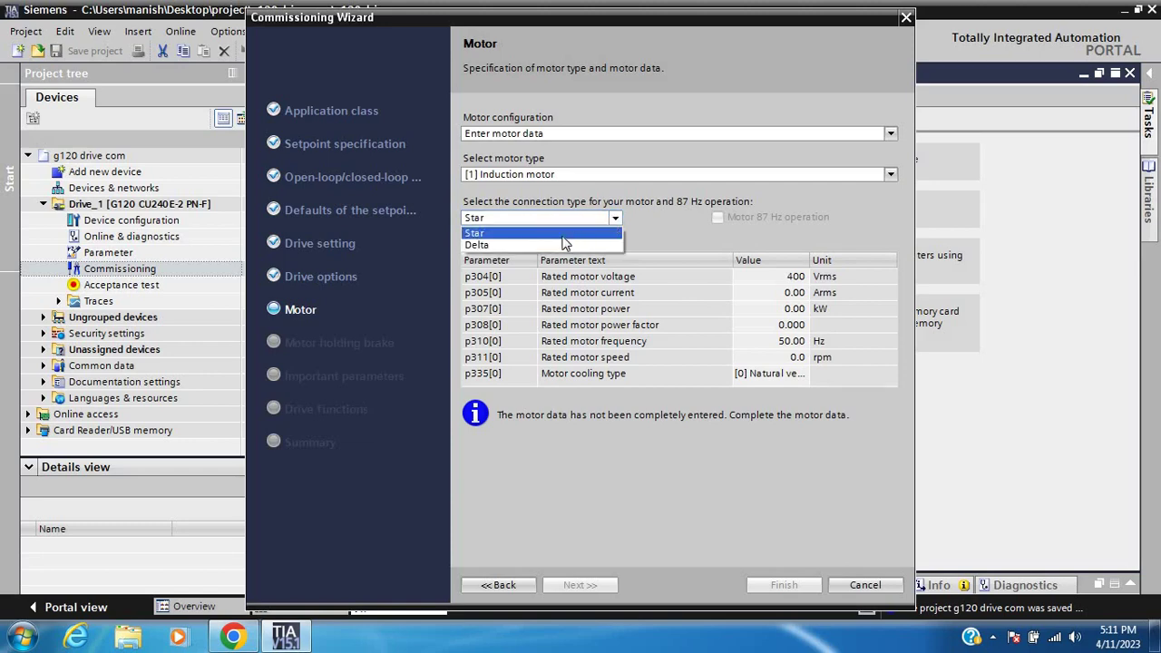
pyautogui.click(518, 243)
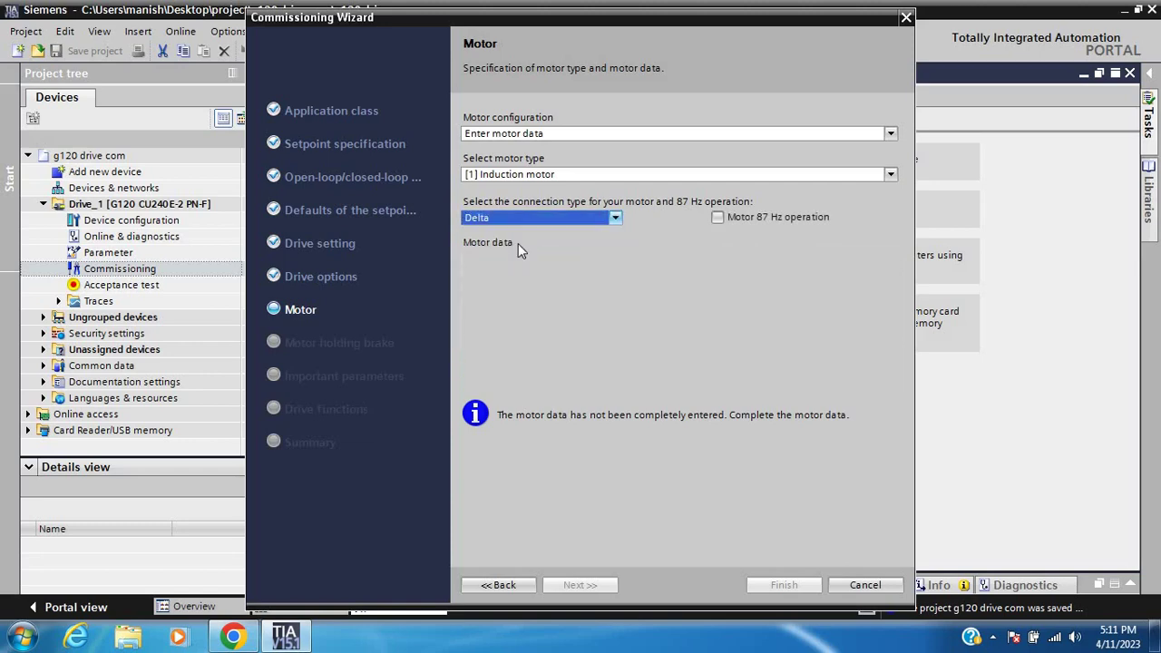
pyautogui.click(614, 218)
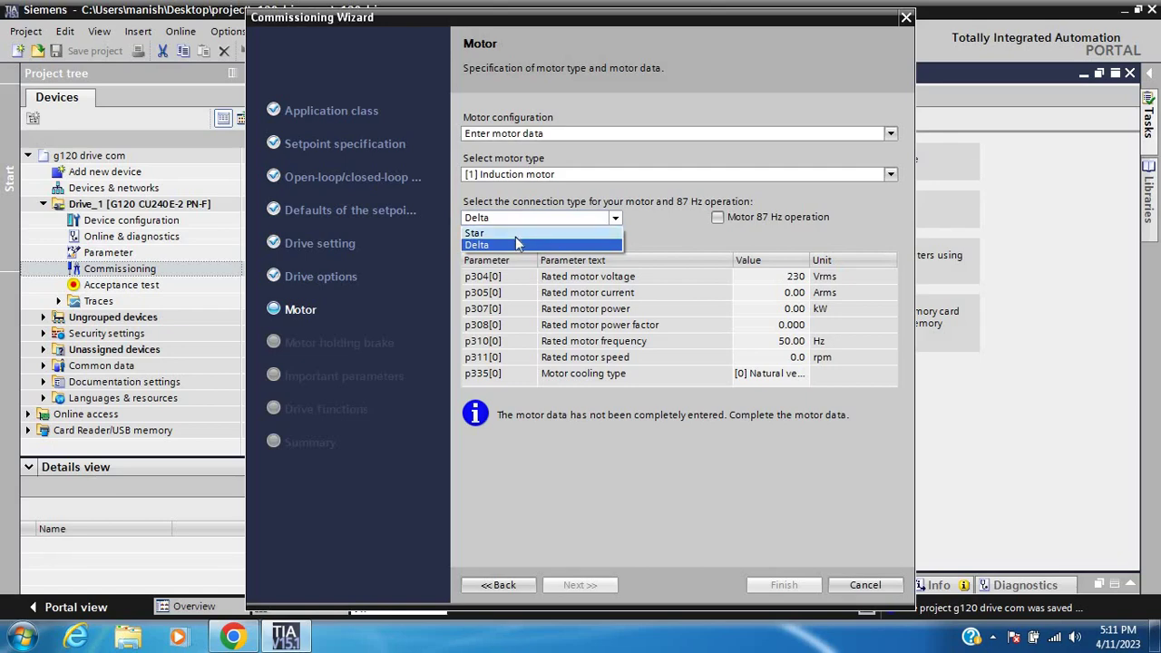
pyautogui.click(516, 233)
pyautogui.click(613, 218)
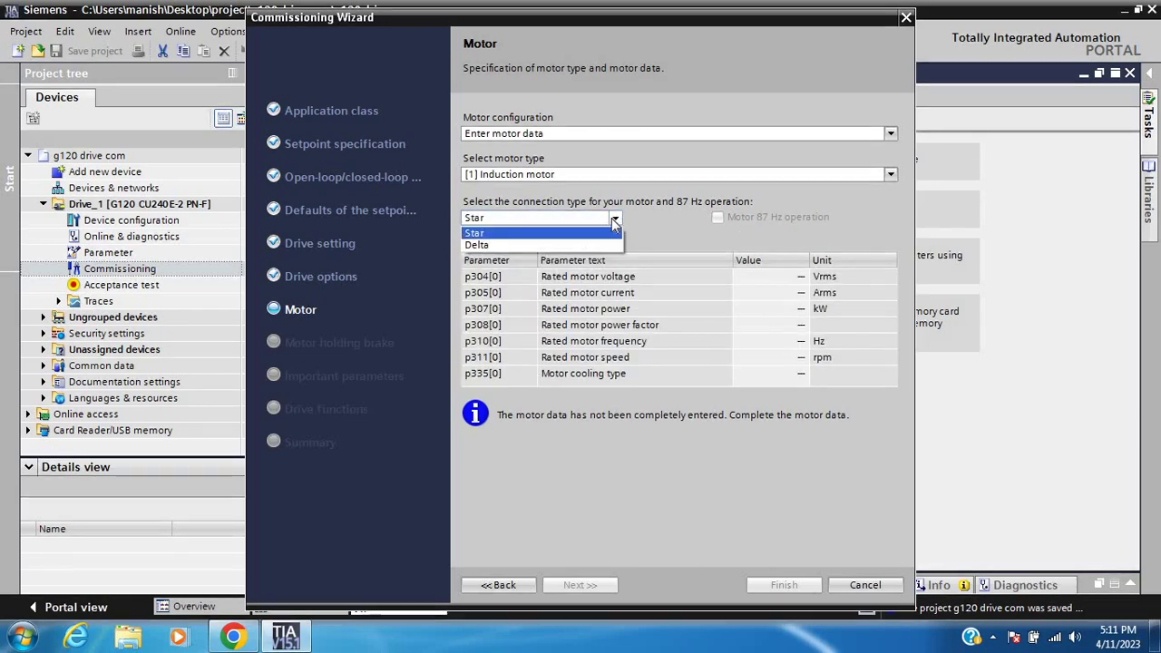
pyautogui.click(523, 244)
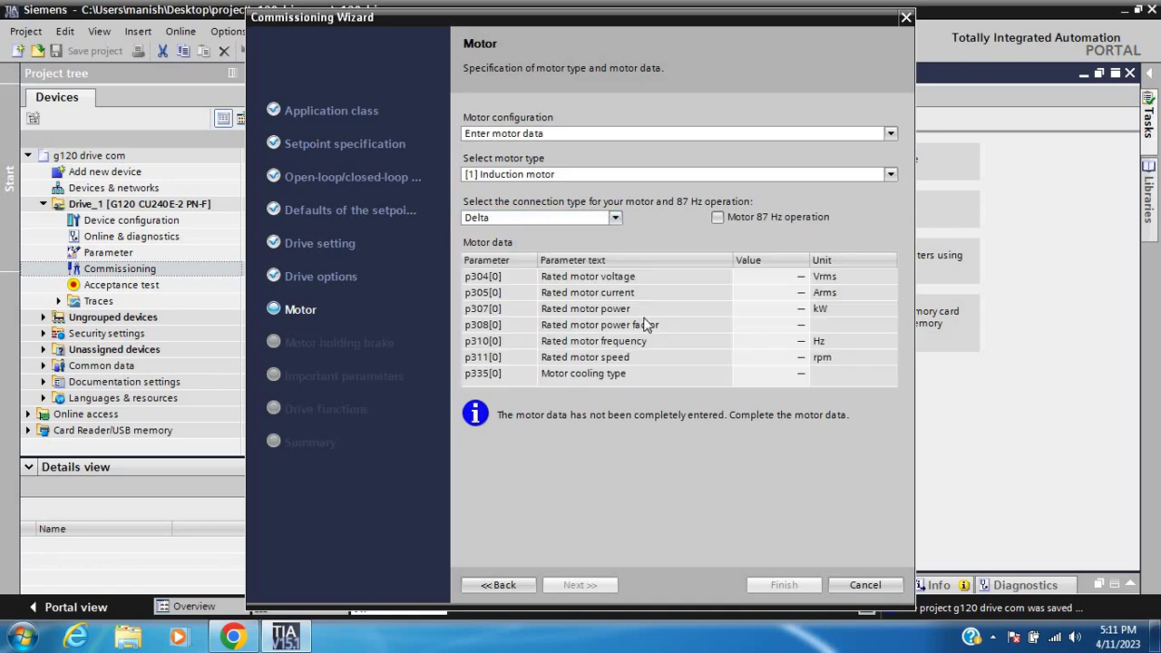
# - Set the rated motor voltage to 415 Vrms and the rated motor current to 8 Arms
pyautogui.click(790, 279)
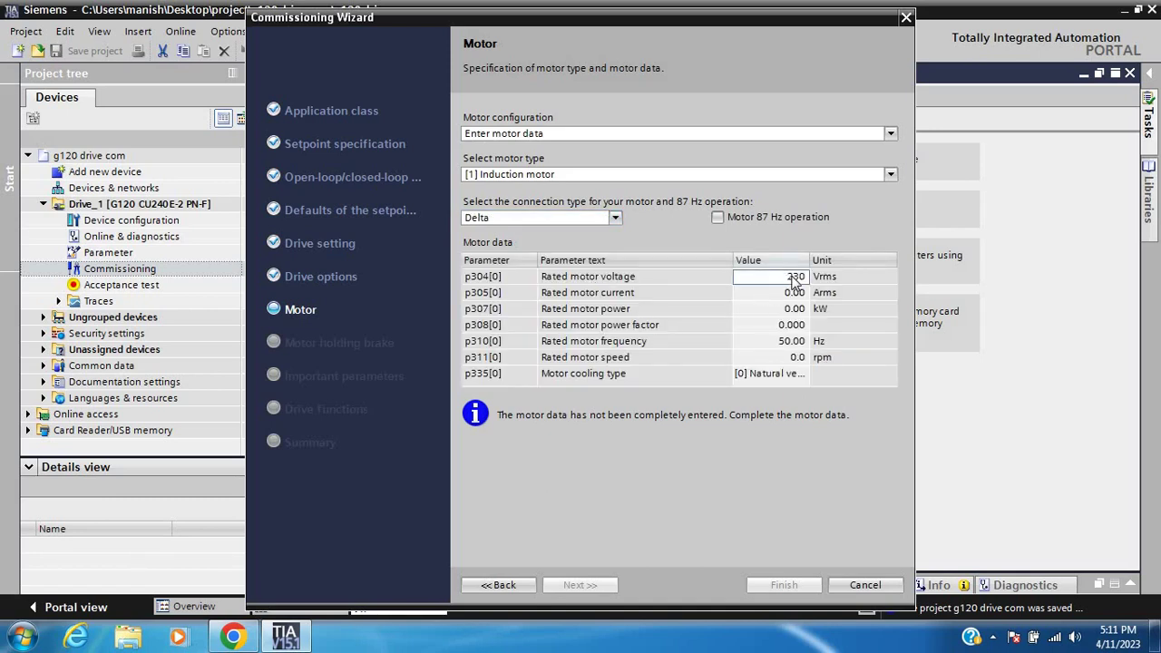
pyautogui.press('BackSpace')
pyautogui.press('BackSpace')
pyautogui.press('BackSpace')
pyautogui.write('415')
pyautogui.click(796, 293)
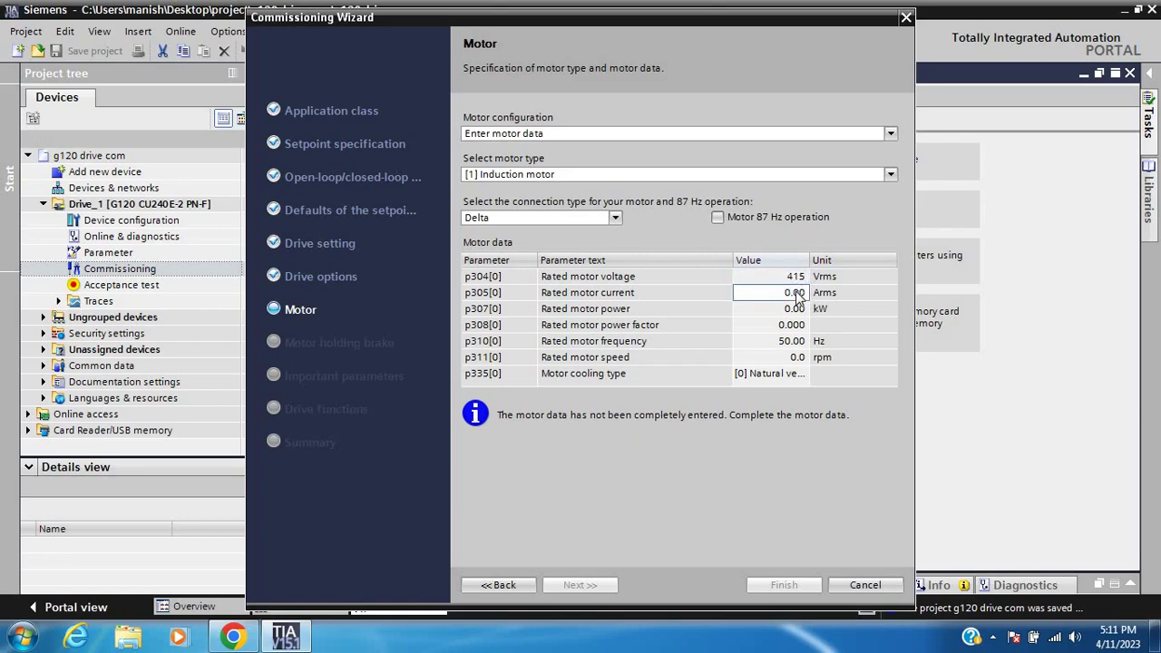
pyautogui.doubleClick(795, 293)
pyautogui.write('8')
# - Set the rated motor power to 5.5 kW and the rated motor power factor to 0.85
pyautogui.click(798, 309)
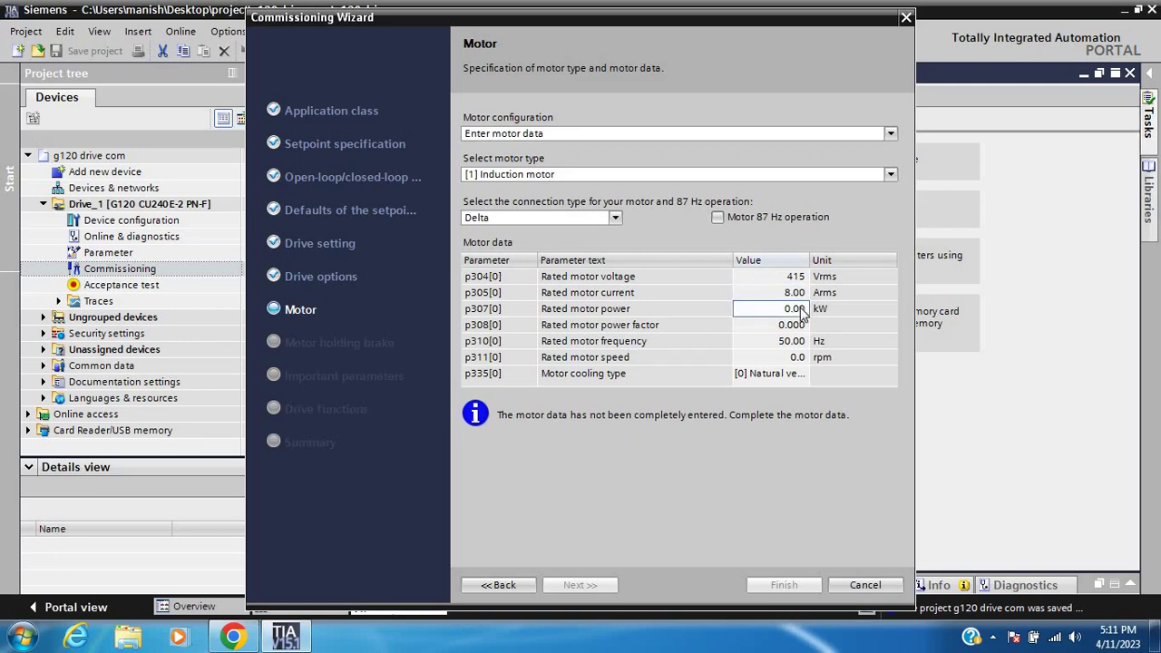
pyautogui.doubleClick(802, 309)
pyautogui.write('5.5')
pyautogui.click(801, 326)
pyautogui.doubleClick(802, 328)
pyautogui.write('0.85')
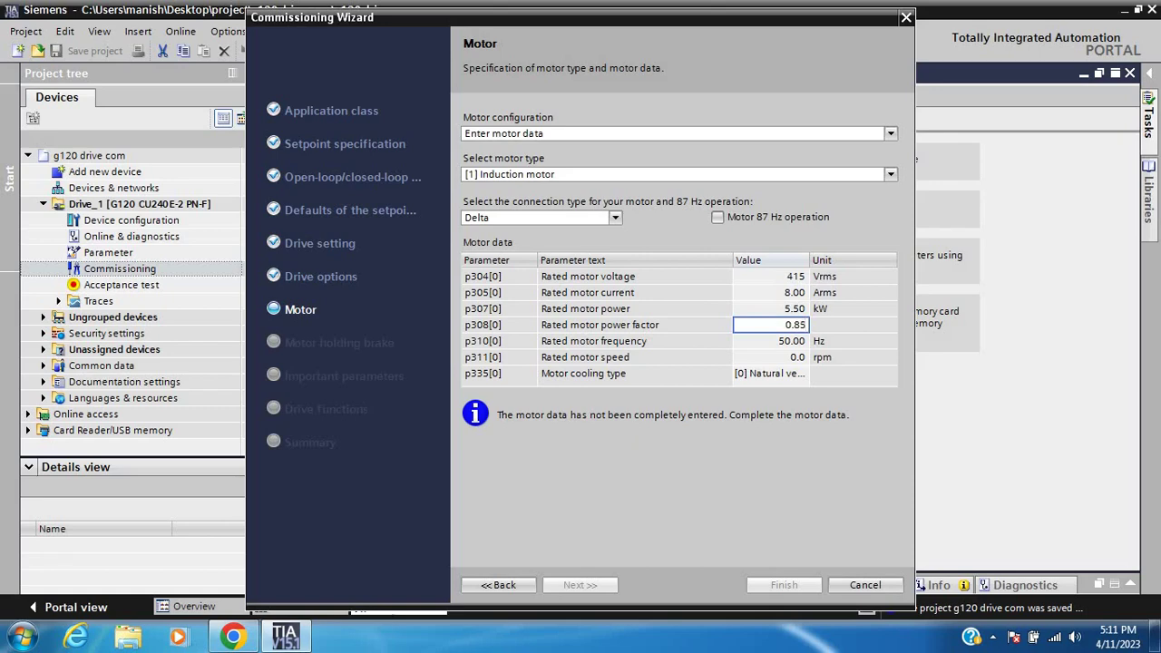
# - Set the rated motor speed to 1500 rpm with [0] Natural ventilation as the motor cooling type, and complete the motor page
pyautogui.click(797, 359)
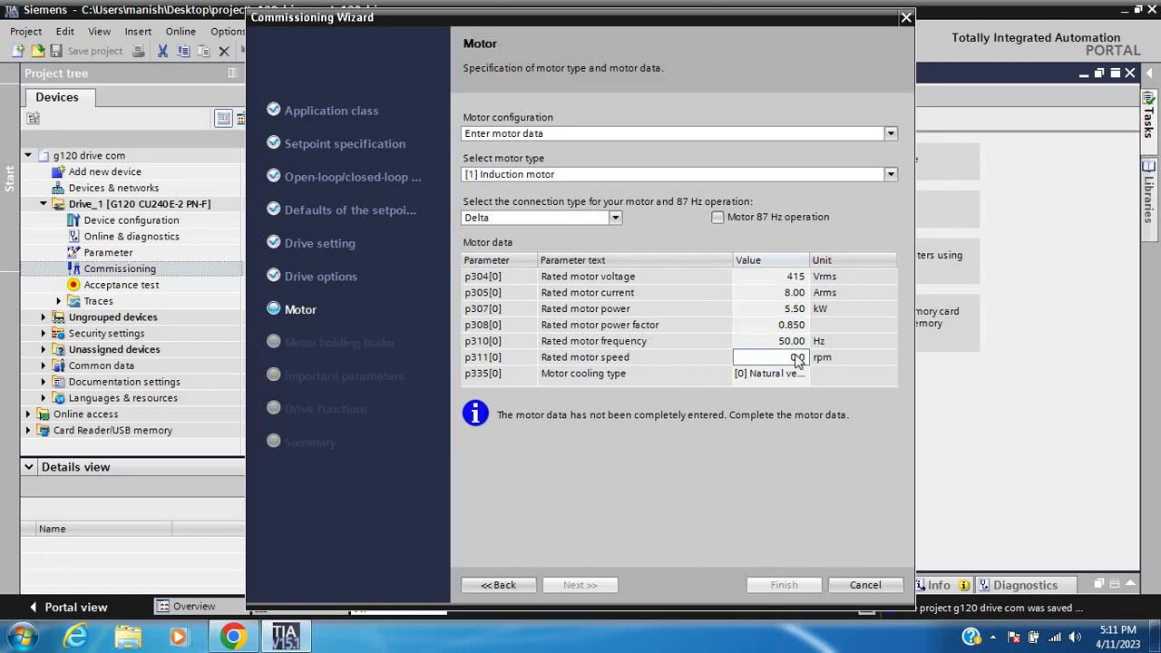
pyautogui.write('1500')
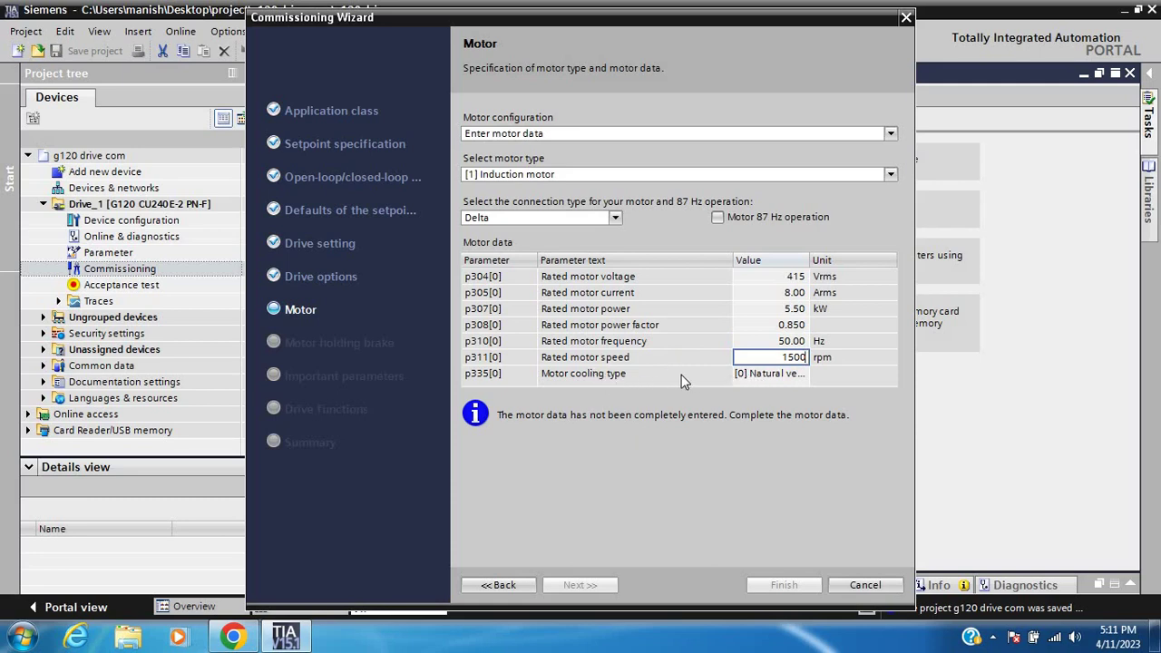
pyautogui.click(755, 375)
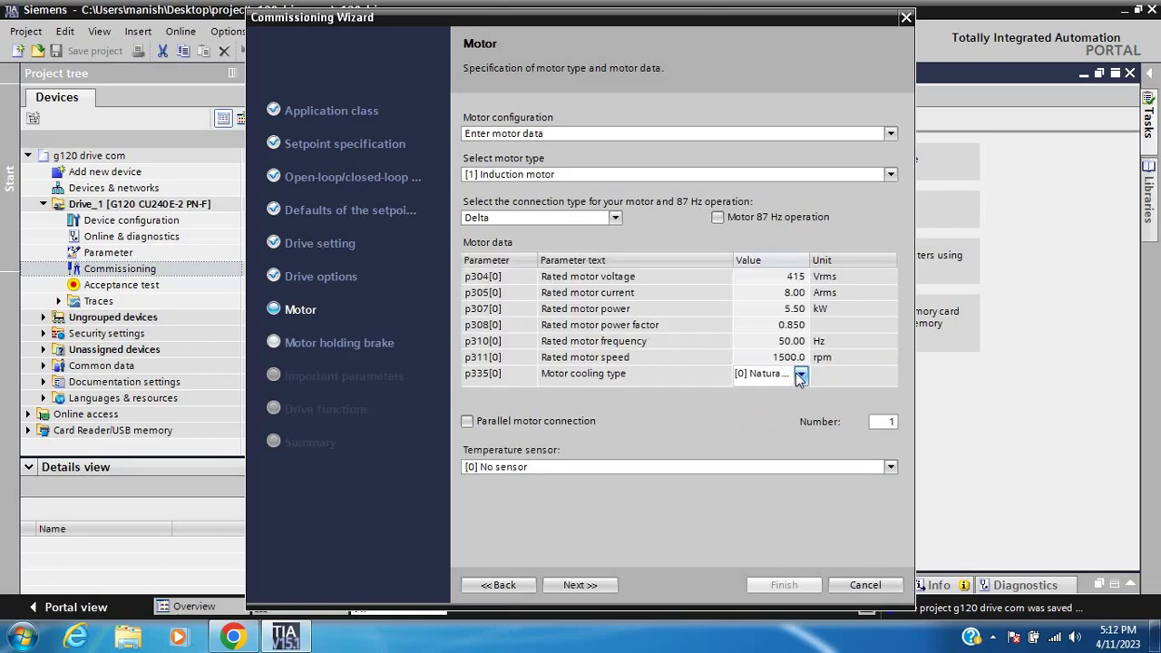
pyautogui.click(798, 374)
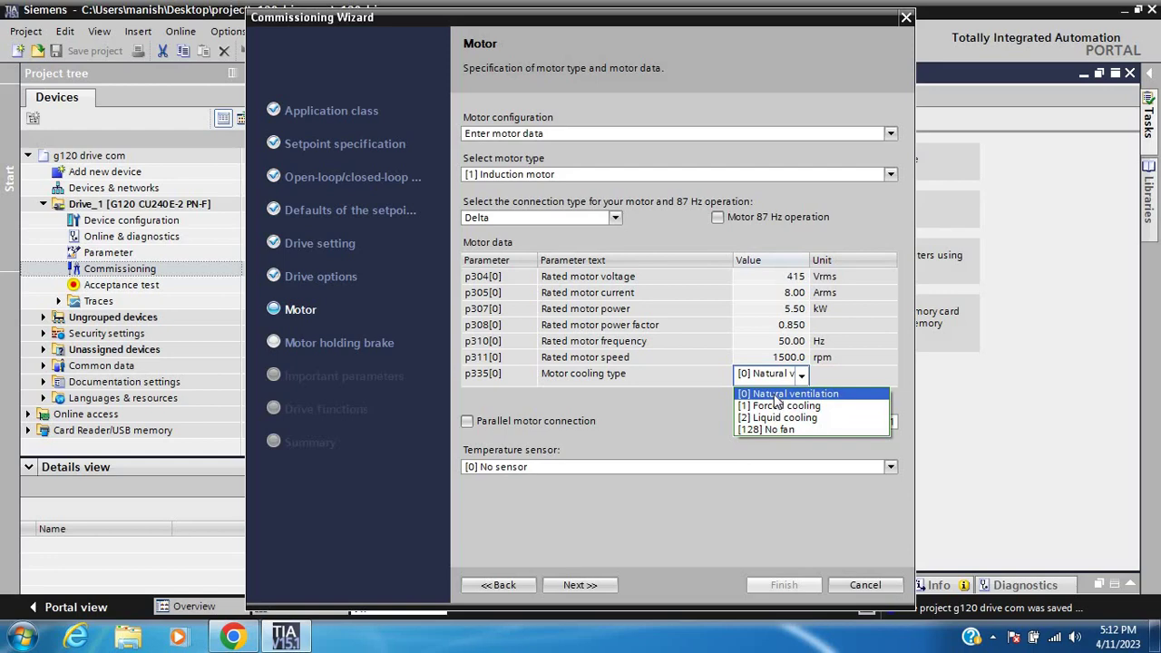
pyautogui.click(776, 395)
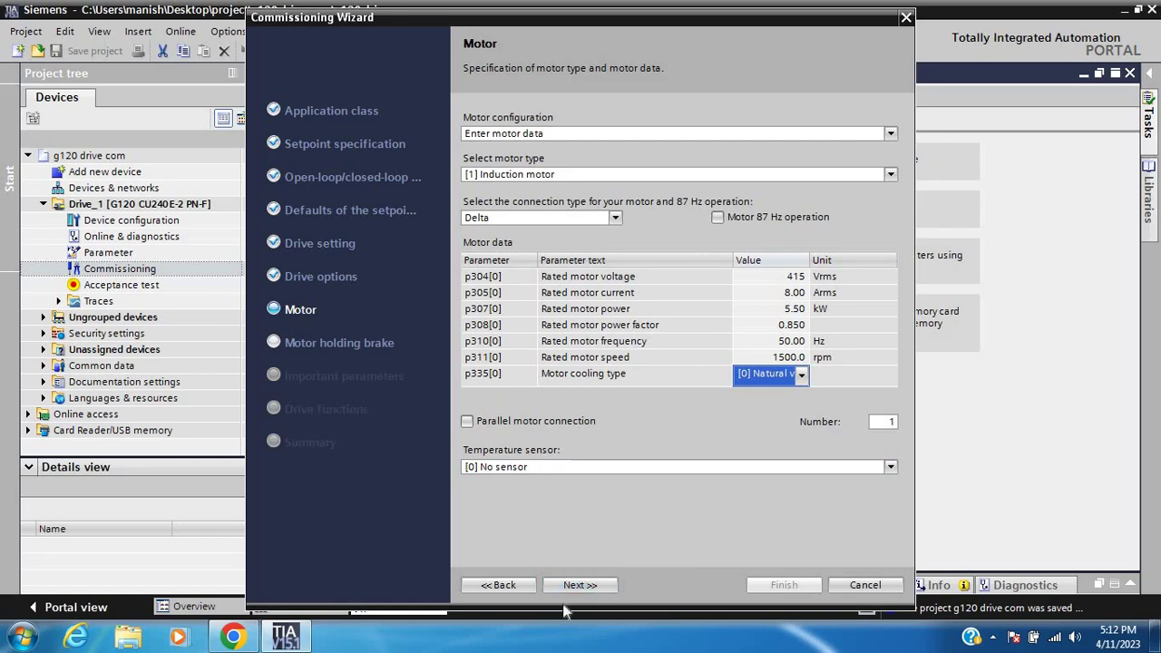
pyautogui.click(581, 467)
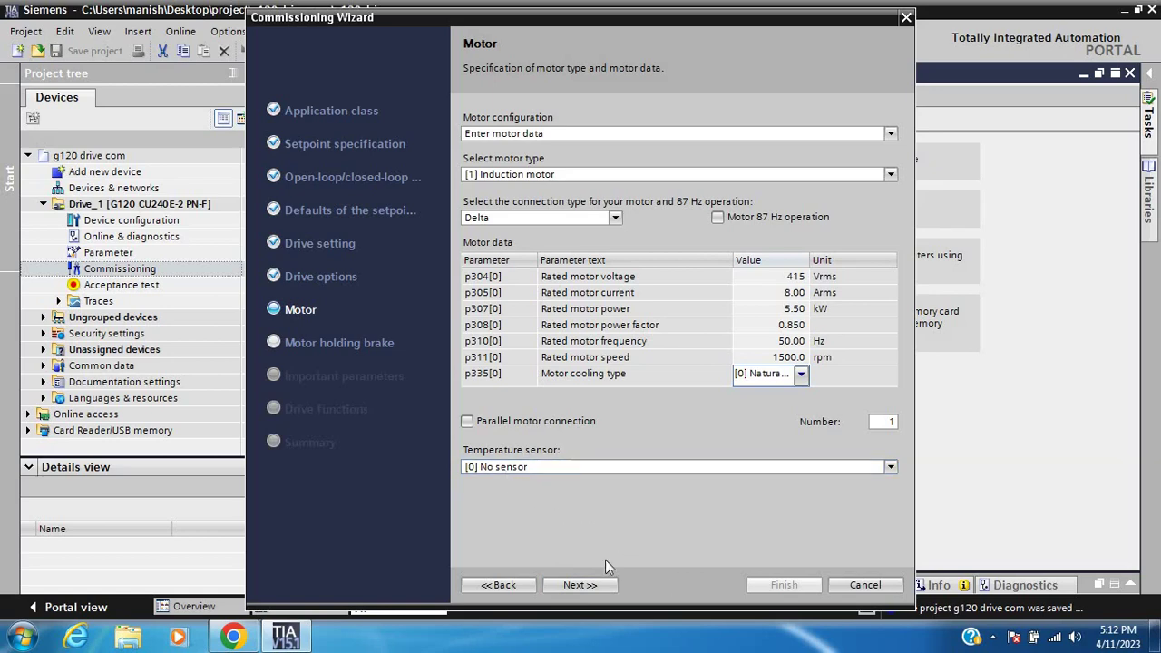
pyautogui.click(592, 584)
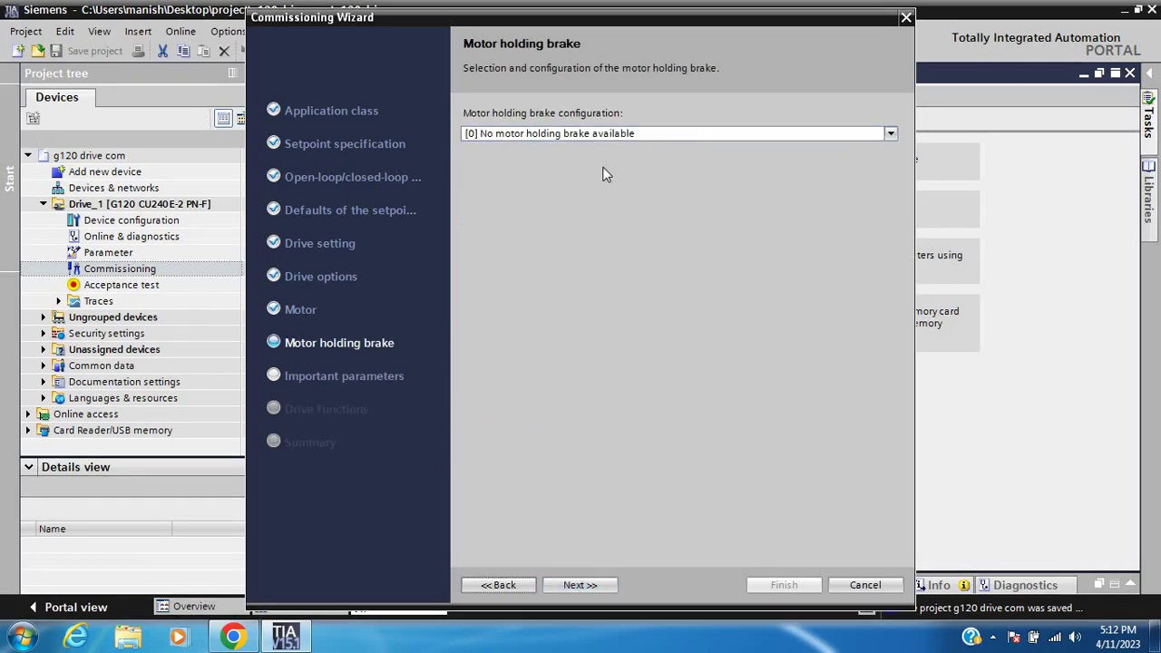
# - Use [0] No motor holding brake available as the holding brake configuration and proceed to the important parameters
pyautogui.click(892, 134)
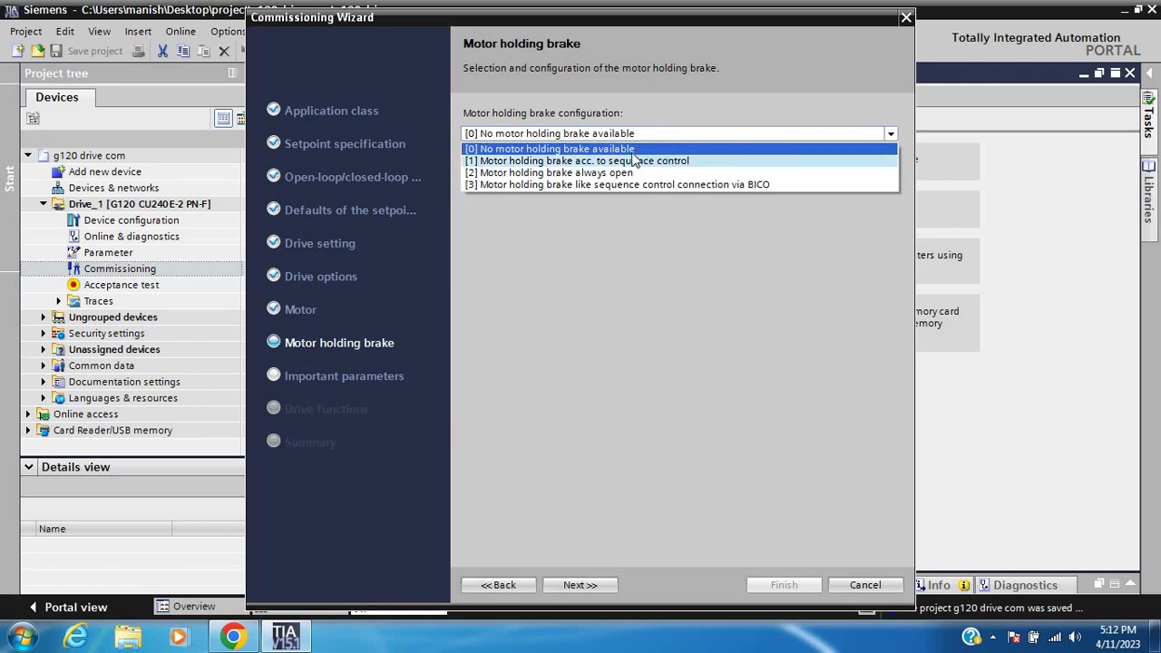
pyautogui.click(571, 585)
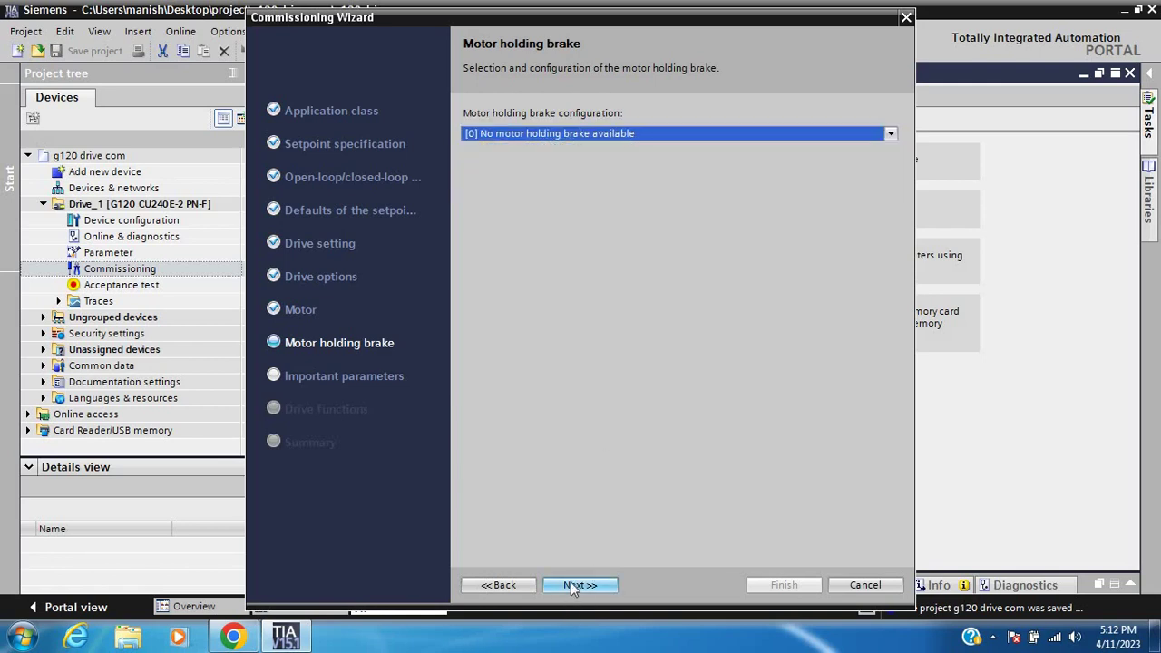
pyautogui.click(578, 585)
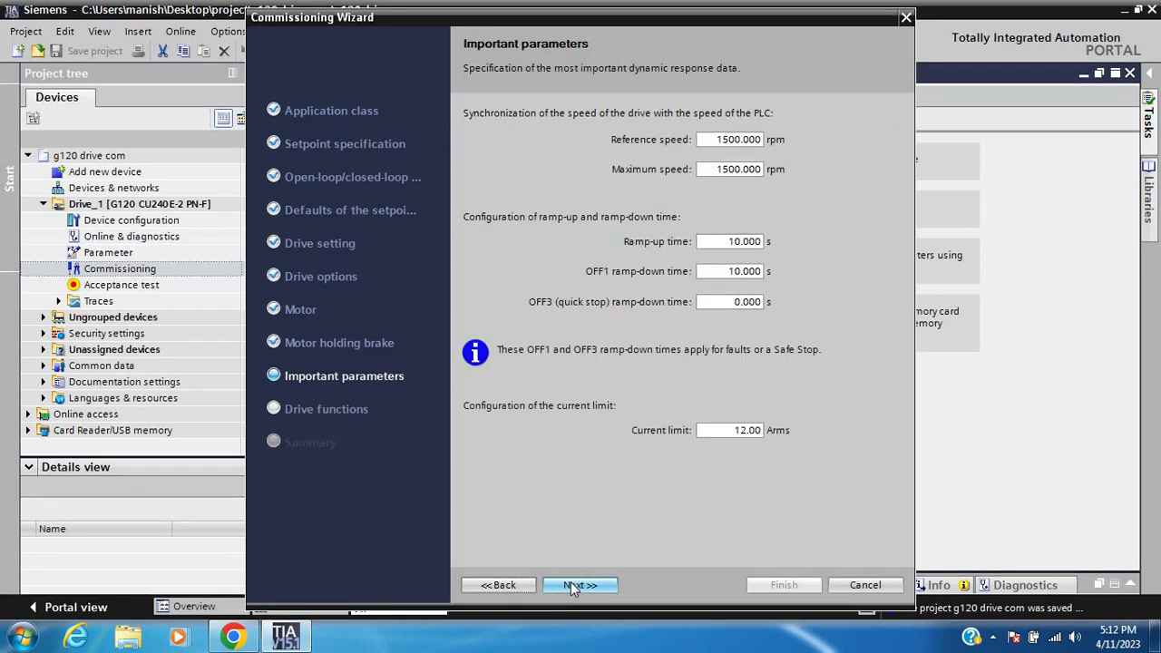
# - Set the drive's maximum speed to 1650 rpm in the important parameters
pyautogui.click(742, 168)
pyautogui.press('BackSpace')
pyautogui.press('BackSpace')
pyautogui.write('650')
pyautogui.click(700, 146)
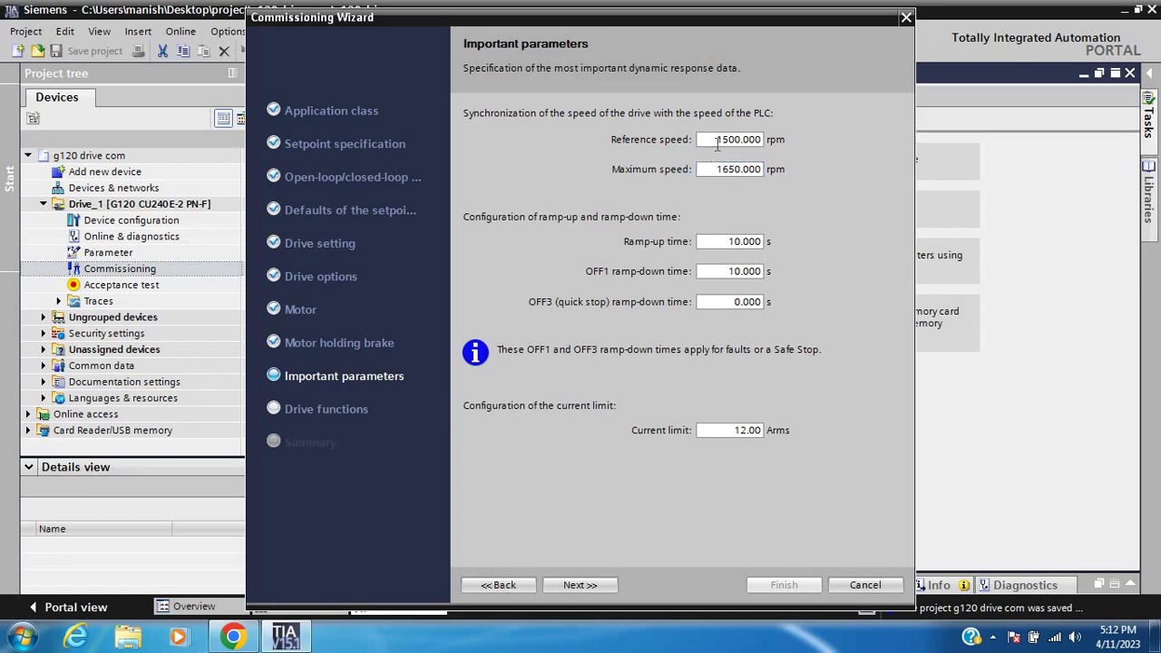
pyautogui.press('Tab')
# - Set the OFF3 (quick stop) ramp-down time to 5 s and proceed to the drive functions
pyautogui.click(735, 302)
pyautogui.write('5')
pyautogui.press('Delete')
pyautogui.click(577, 585)
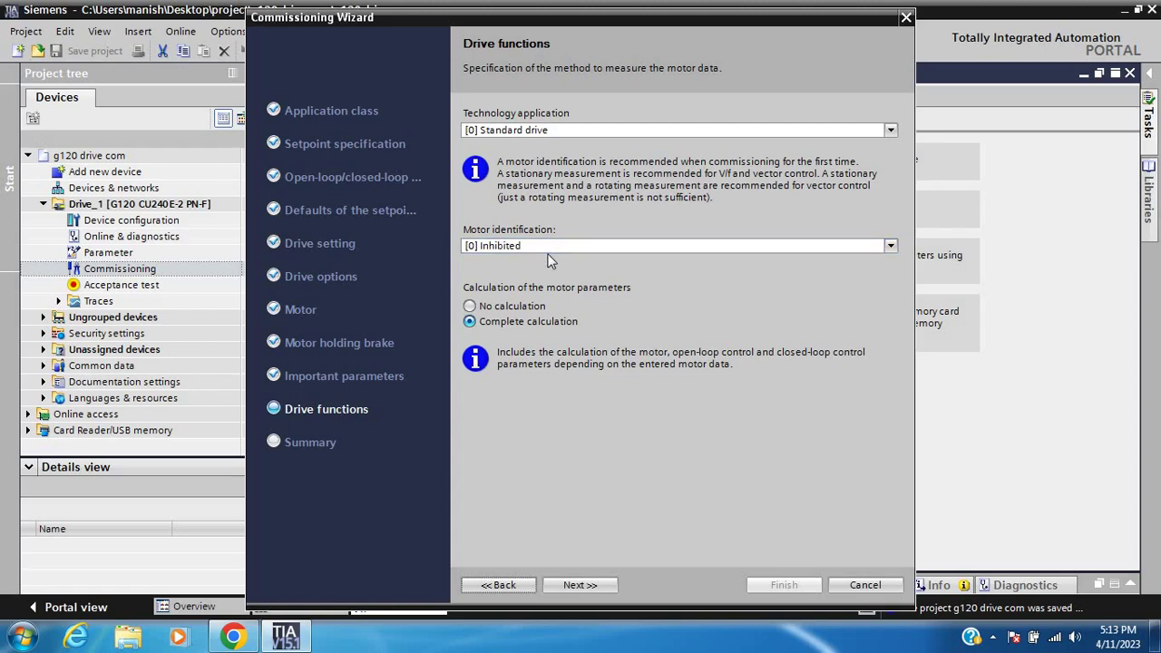
# - Accept the default drive functions, review the summary of entered drive data, and finish the Commissioning Wizard
pyautogui.click(586, 583)
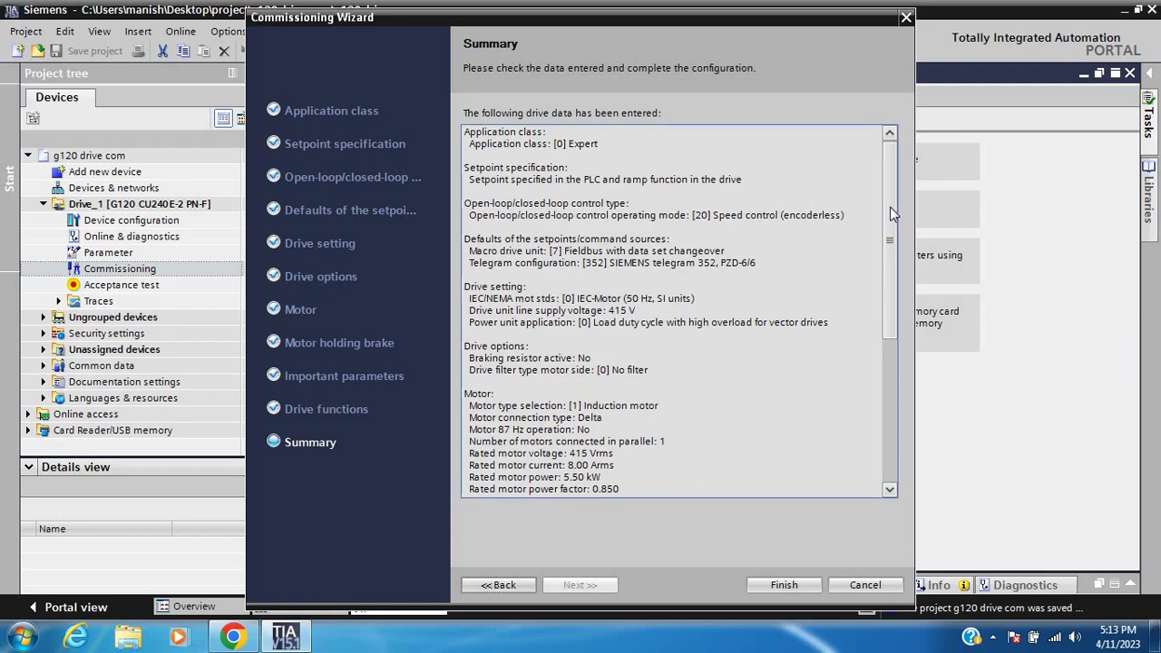
pyautogui.moveTo(890, 206); pyautogui.dragTo(889, 288)
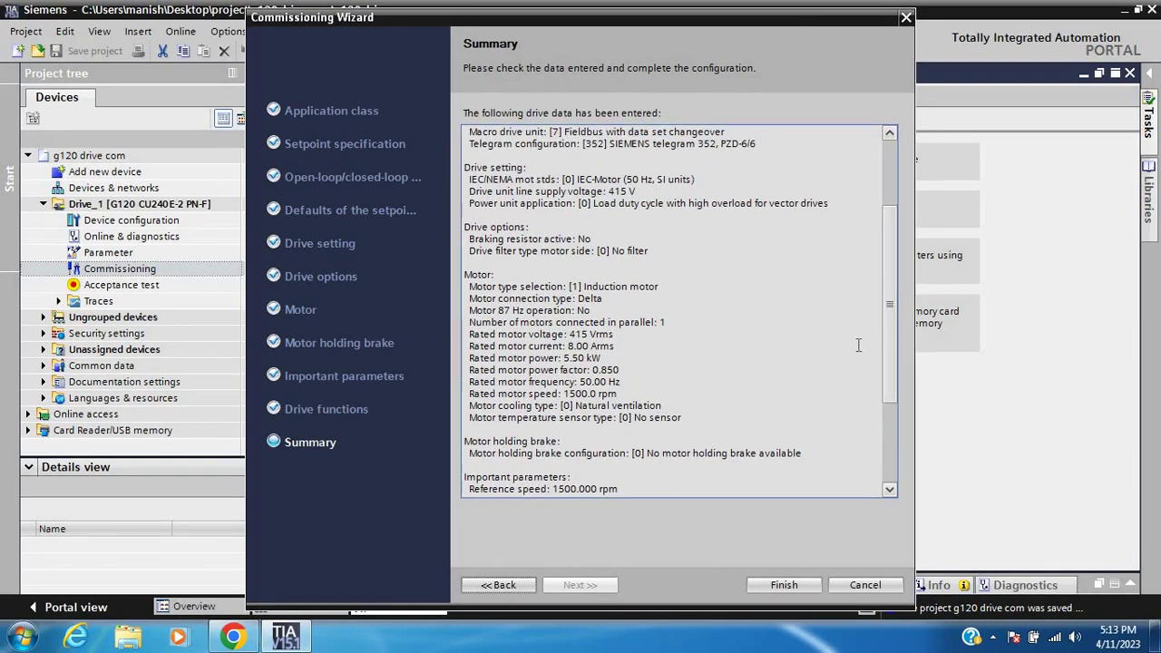
pyautogui.moveTo(890, 334); pyautogui.dragTo(888, 443)
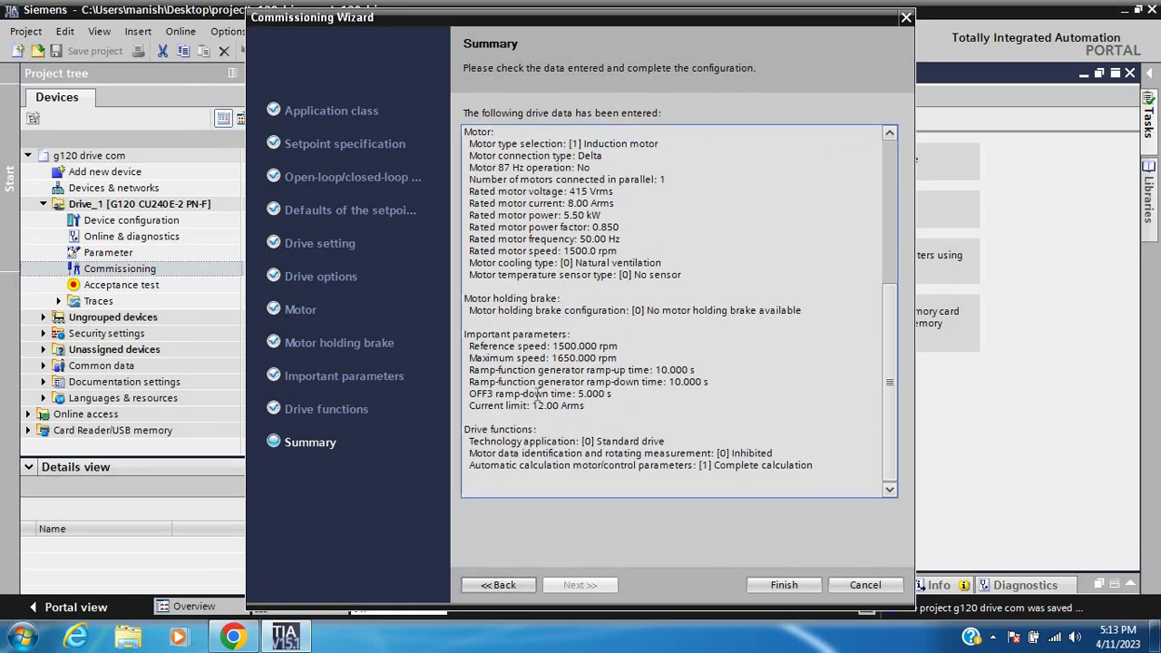
pyautogui.click(783, 585)
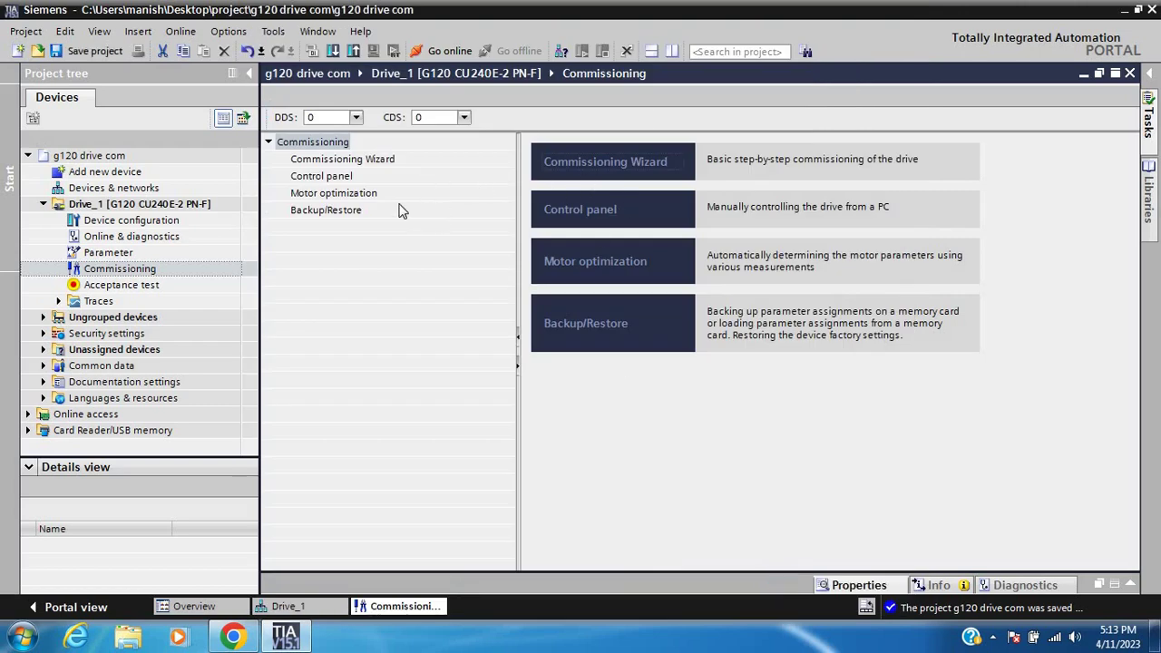
# - Open the drive's control panel, and bring up the extended download dialog for Drive_1 without loading anything
pyautogui.click(319, 177)
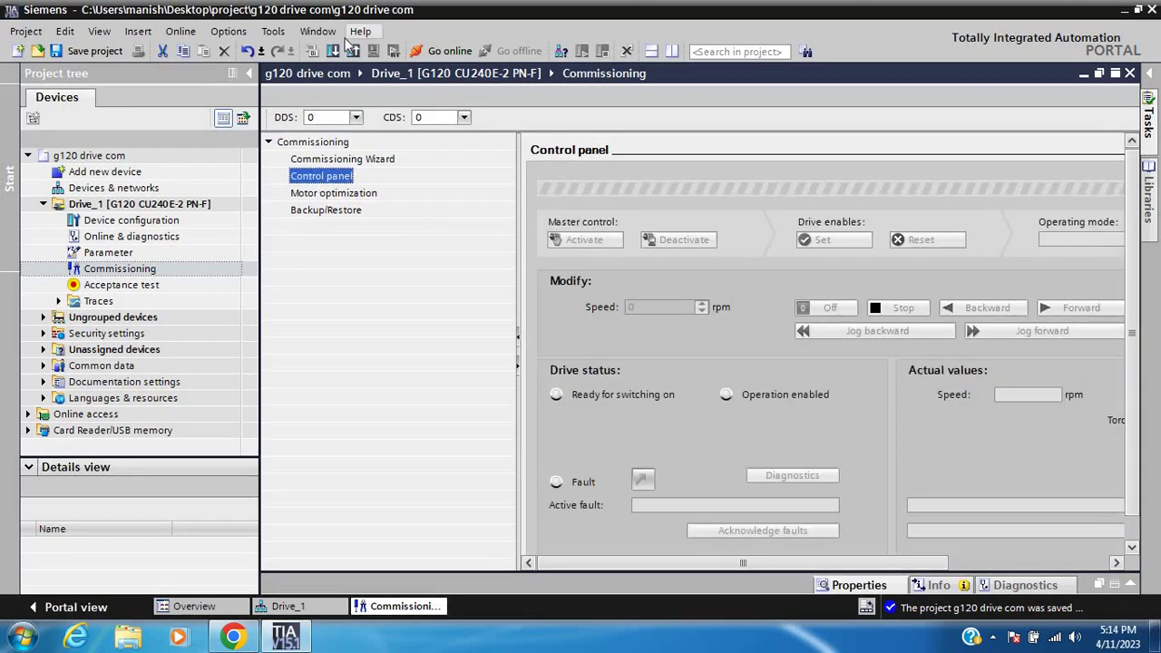
pyautogui.click(444, 51)
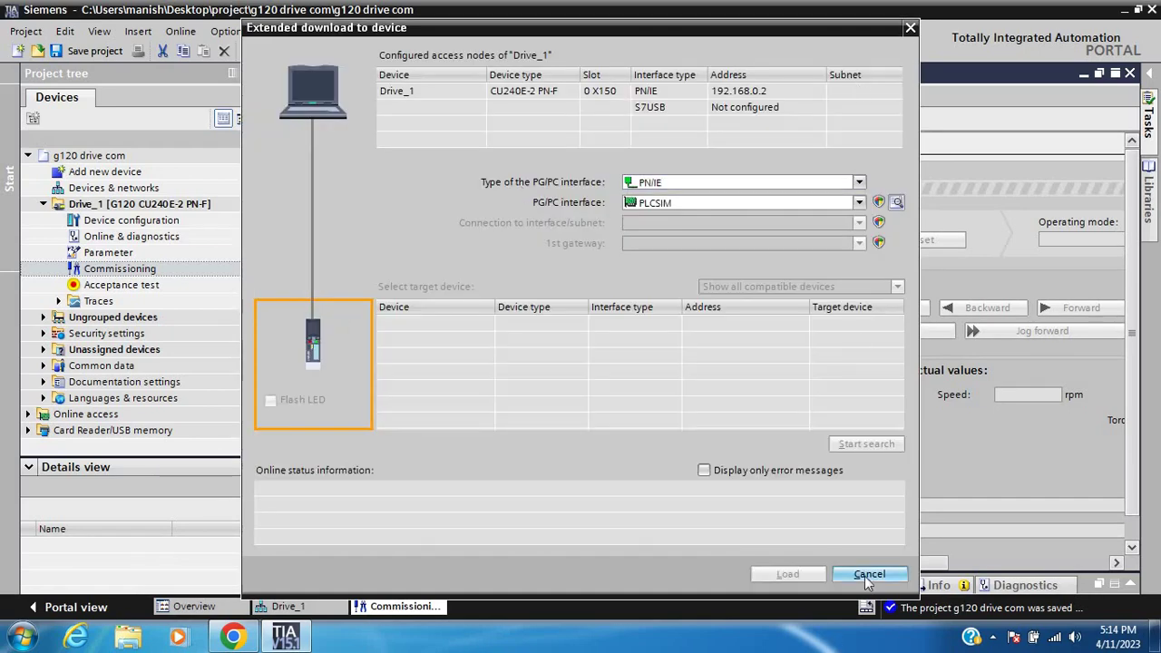
pyautogui.click(868, 574)
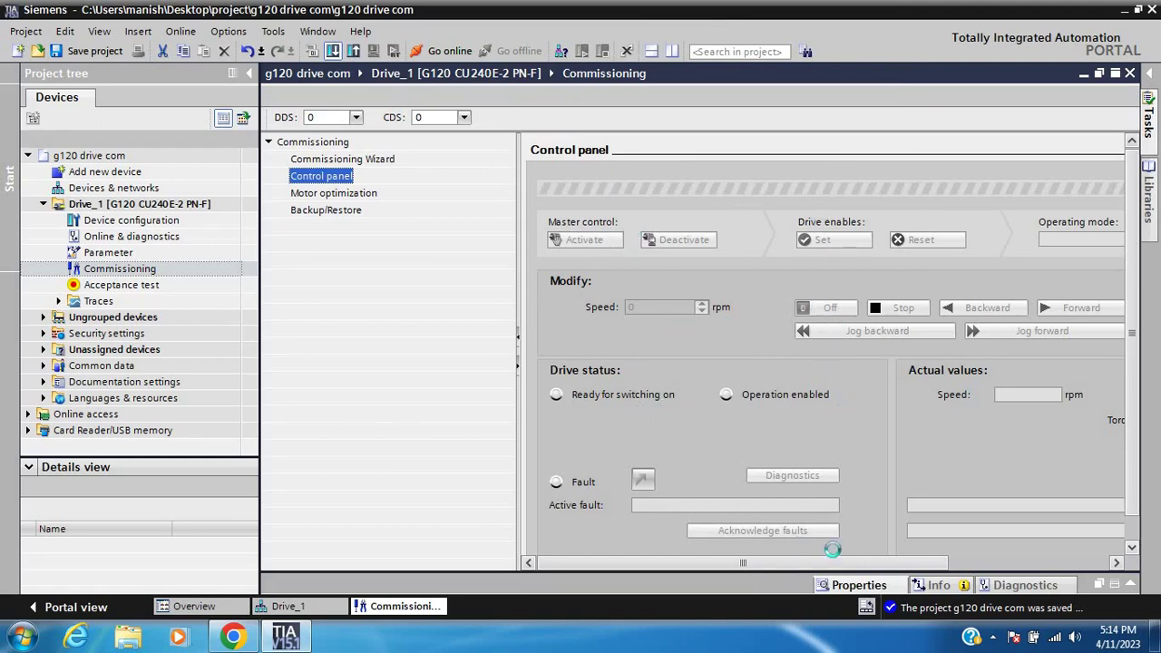
# - Examine the control panel's drive controls, status and actual values, collapsing the commissioning navigation to show its full width
pyautogui.moveTo(813, 560); pyautogui.dragTo(844, 560)
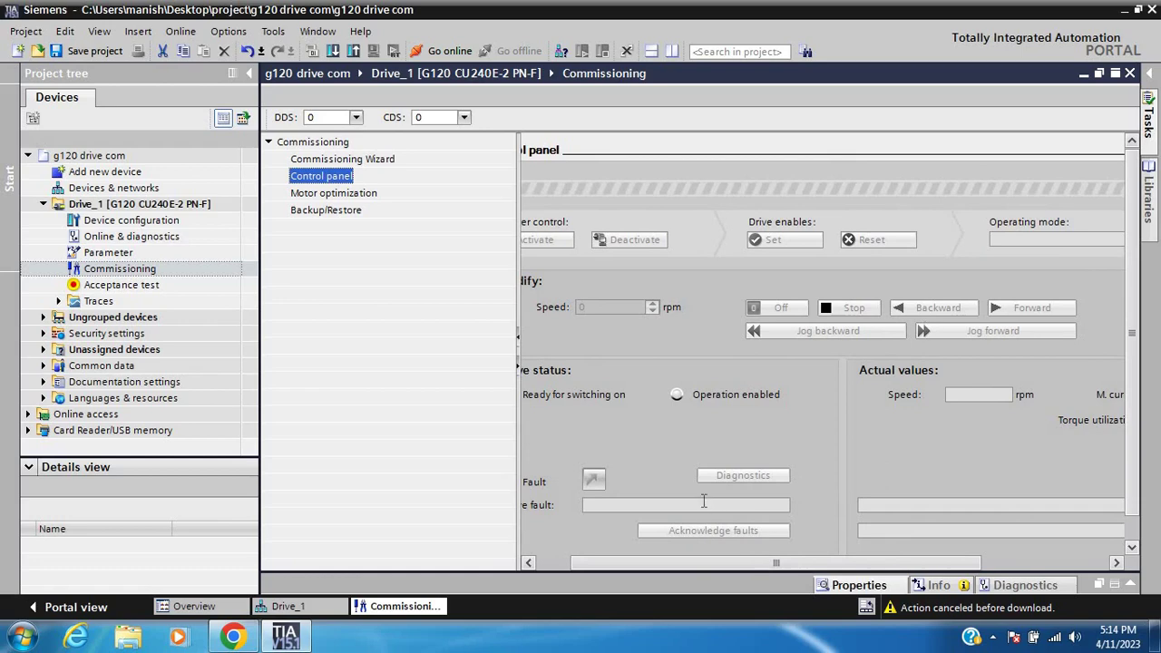
pyautogui.moveTo(759, 564); pyautogui.dragTo(651, 564)
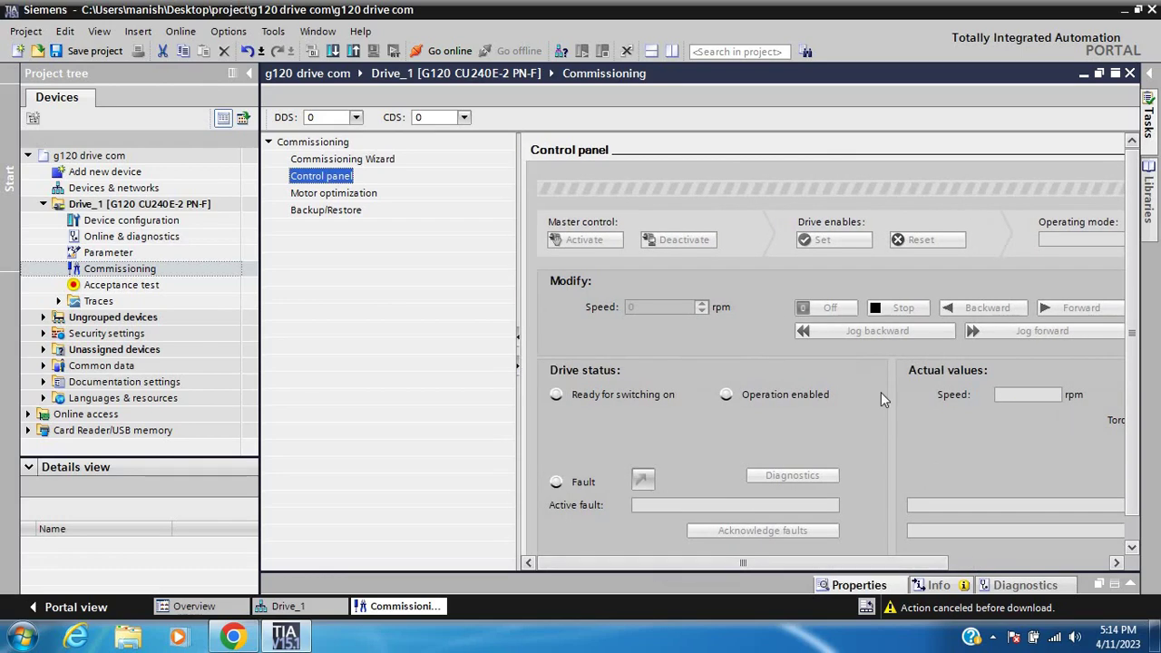
pyautogui.moveTo(1132, 356); pyautogui.dragTo(1137, 420)
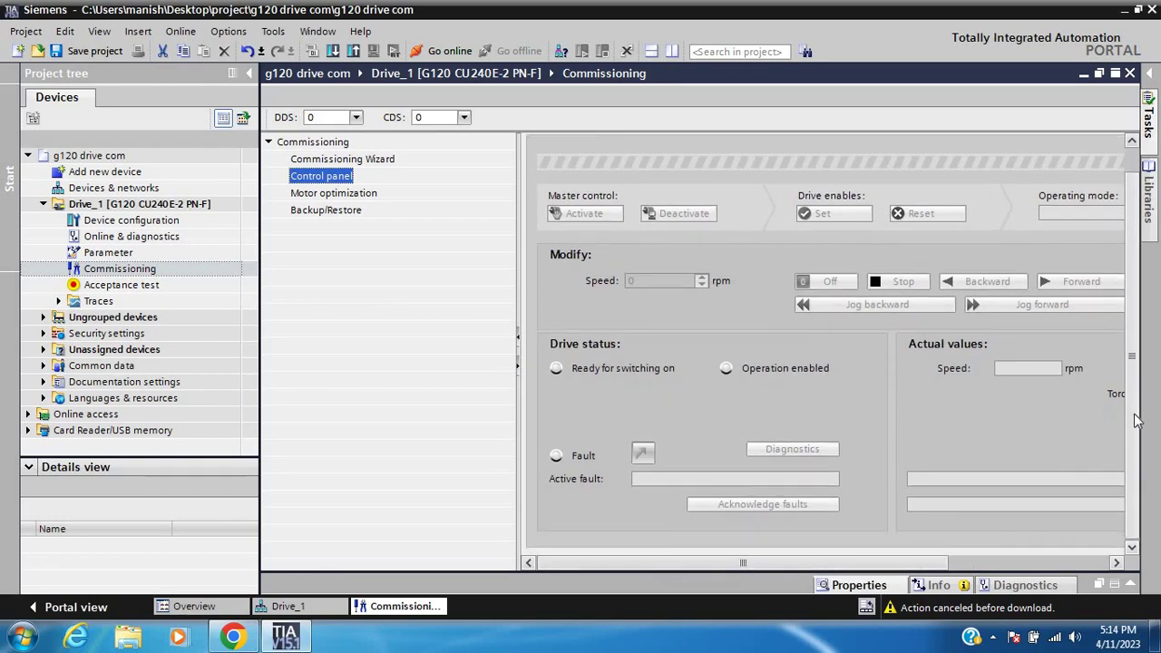
pyautogui.click(518, 339)
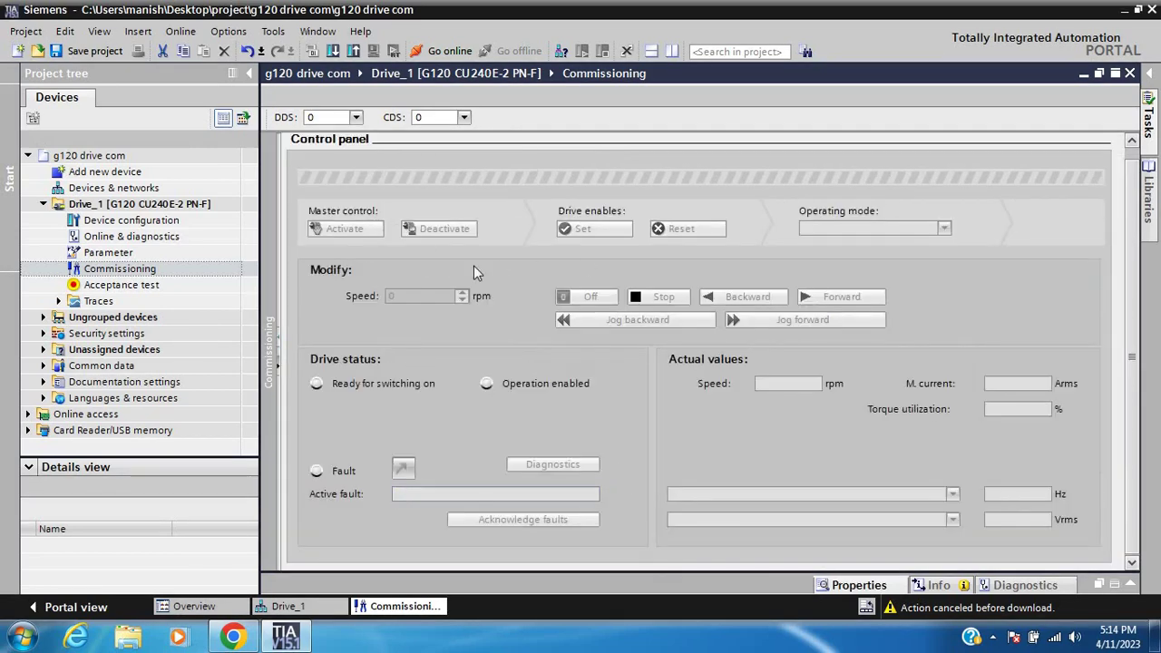